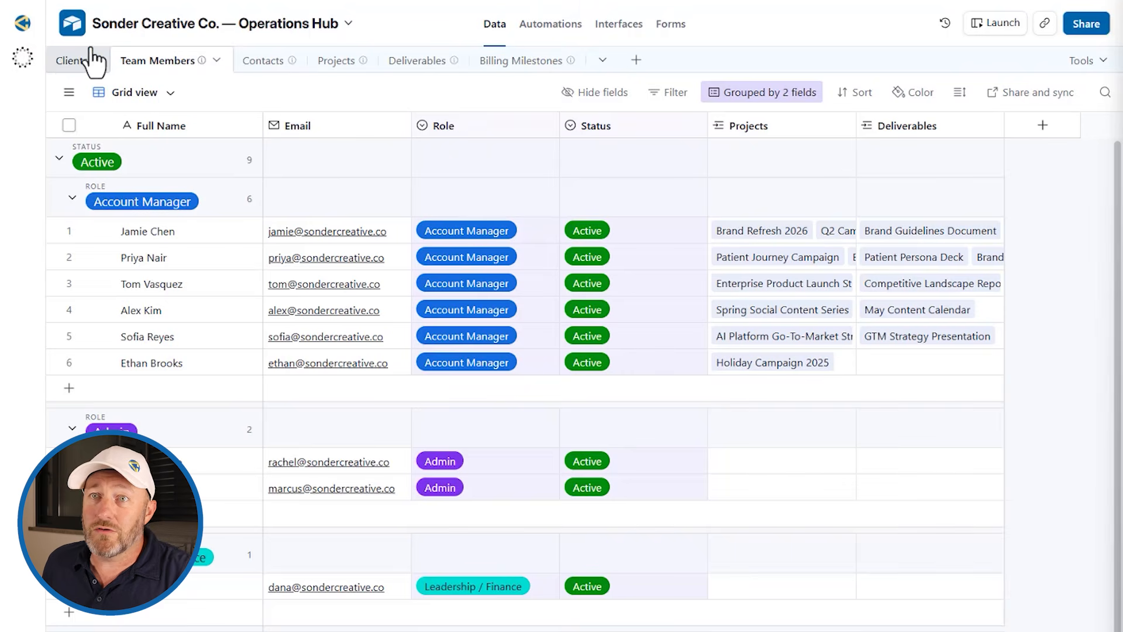
Step: Review the Clients, Team Members, Contacts, Projects, Deliverables and Billing Milestones tables, then switch to Interfaces
left_click(72, 61)
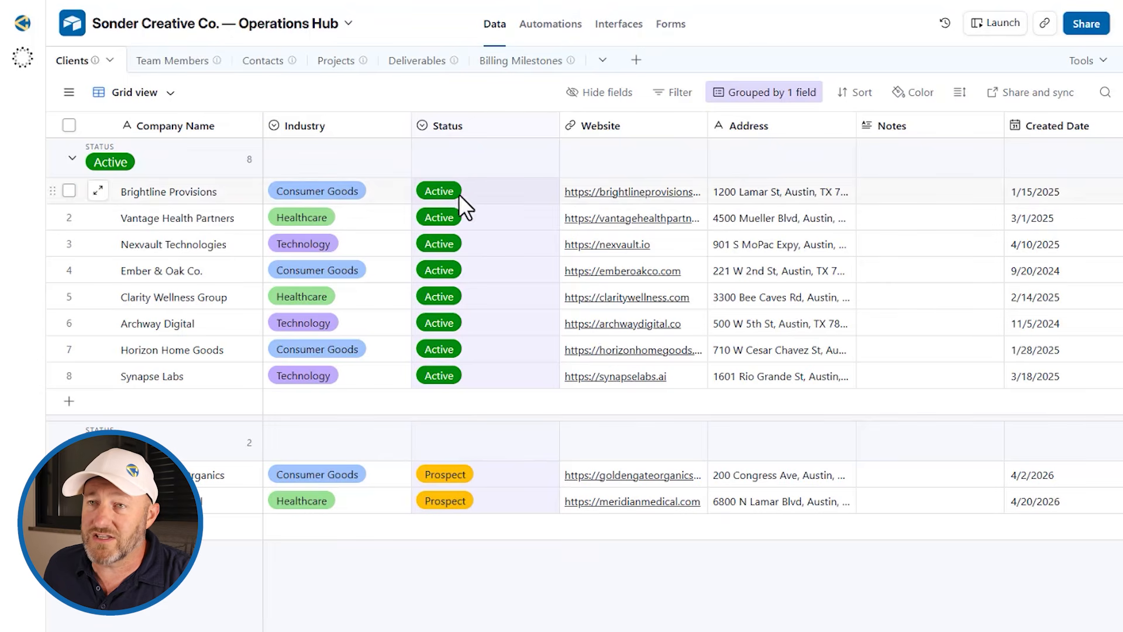
left_click(173, 61)
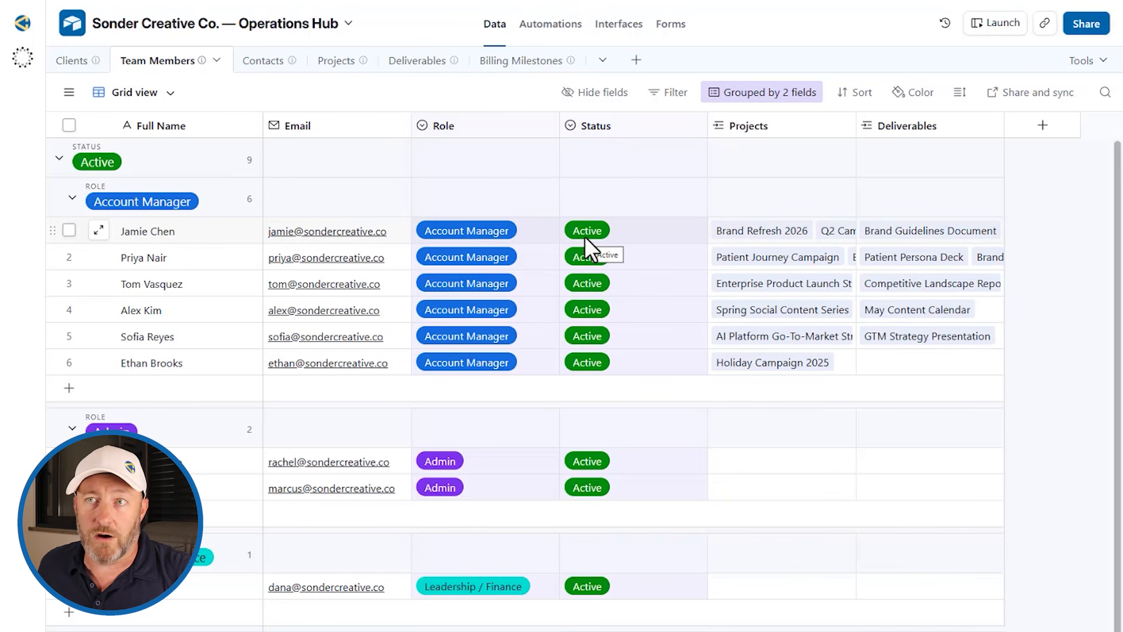
left_click(266, 63)
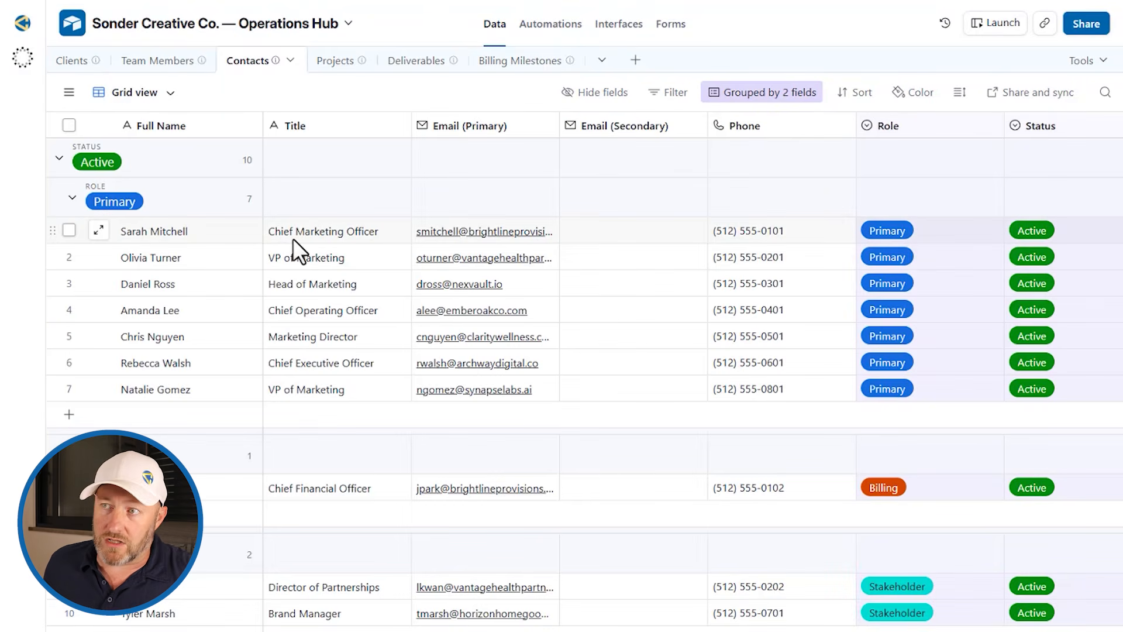
left_click(340, 66)
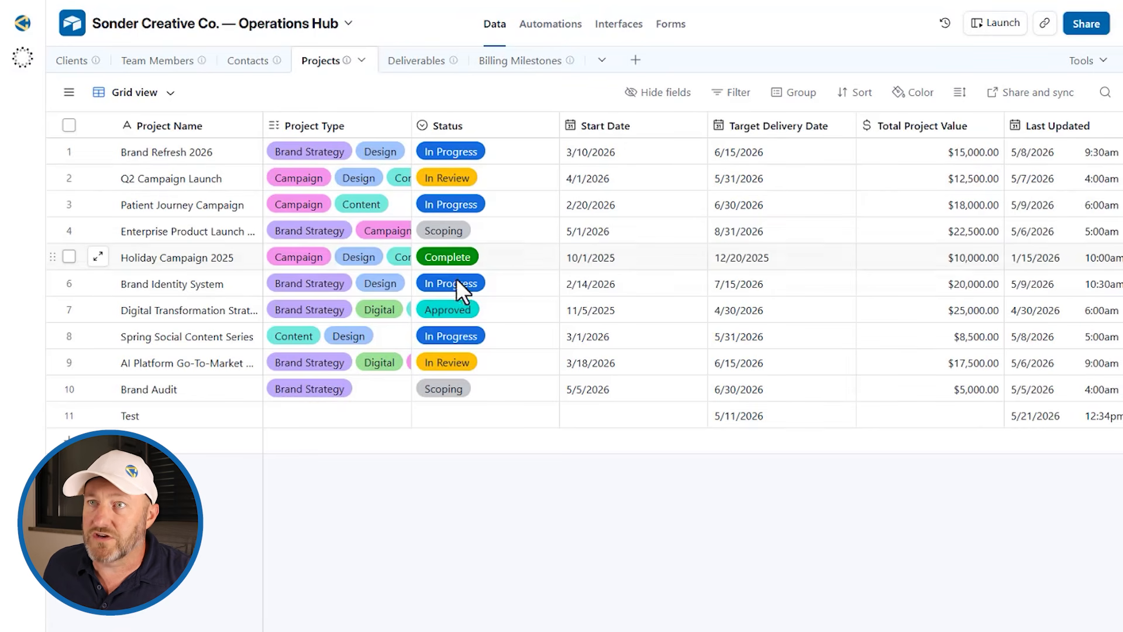
left_click(415, 64)
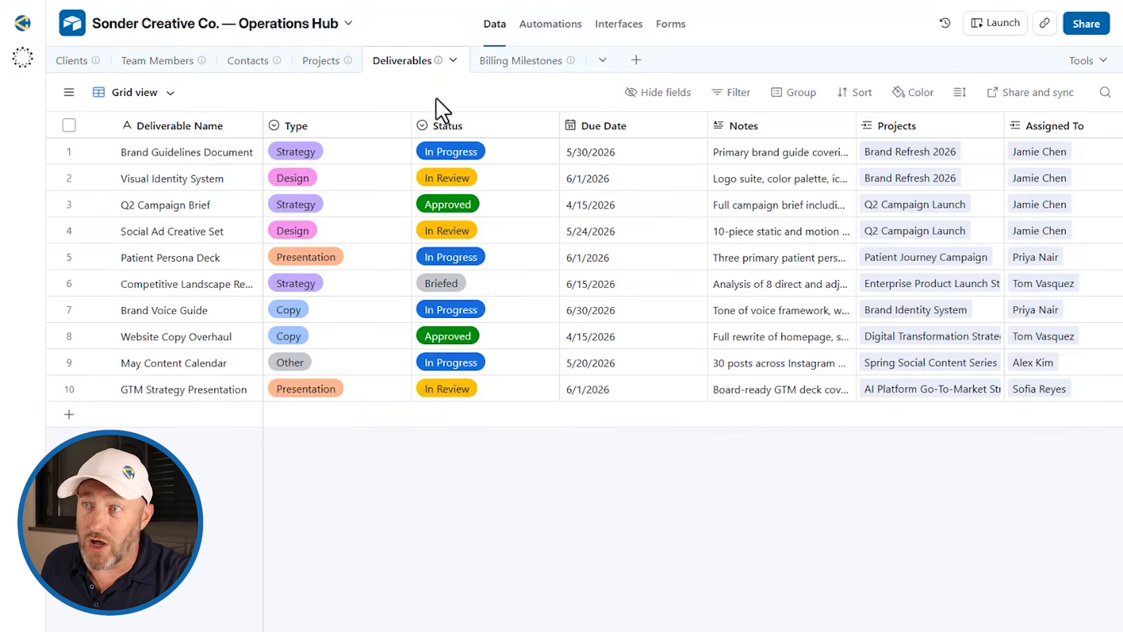
left_click(527, 65)
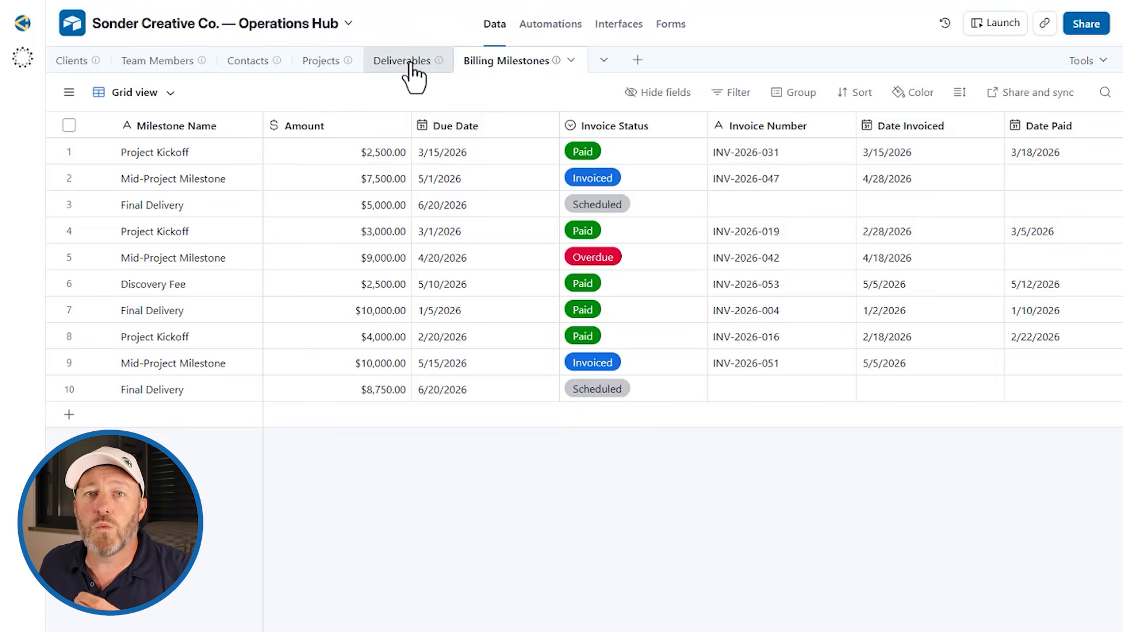
left_click(622, 24)
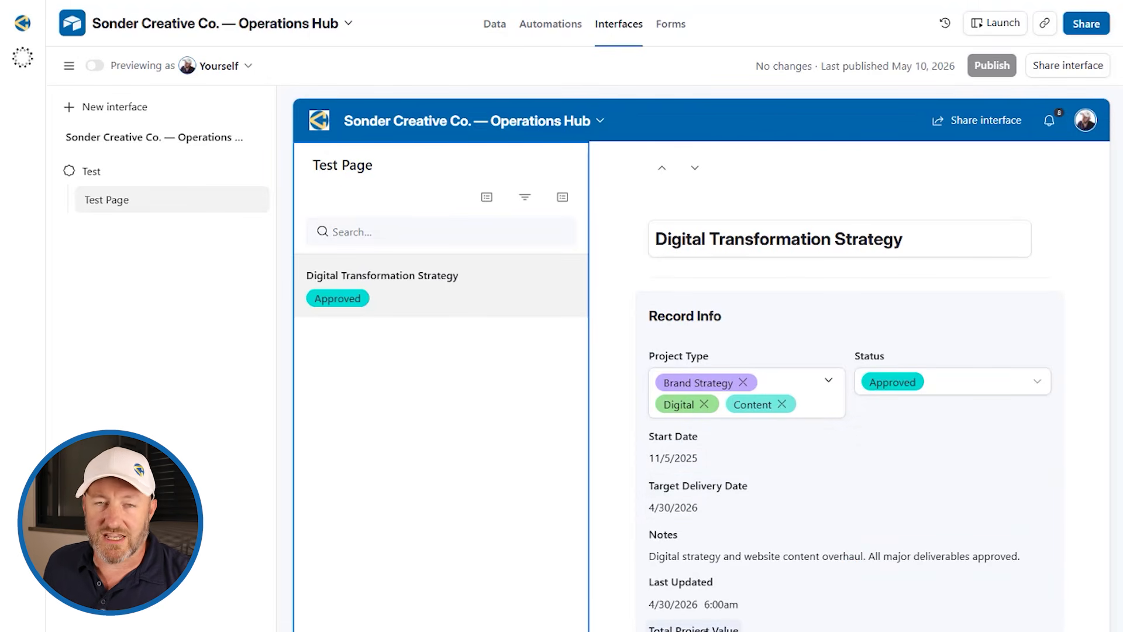
Step: Inspect the Start Date field and the Record Info group's list of 7 visible fields
left_click(808, 458)
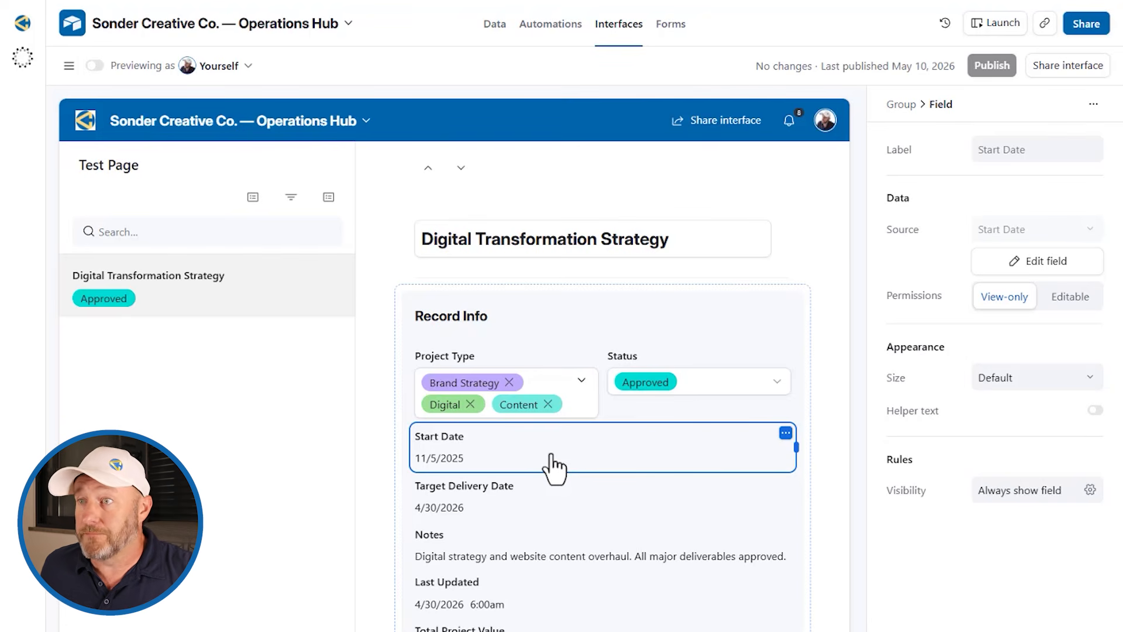
left_click(806, 341)
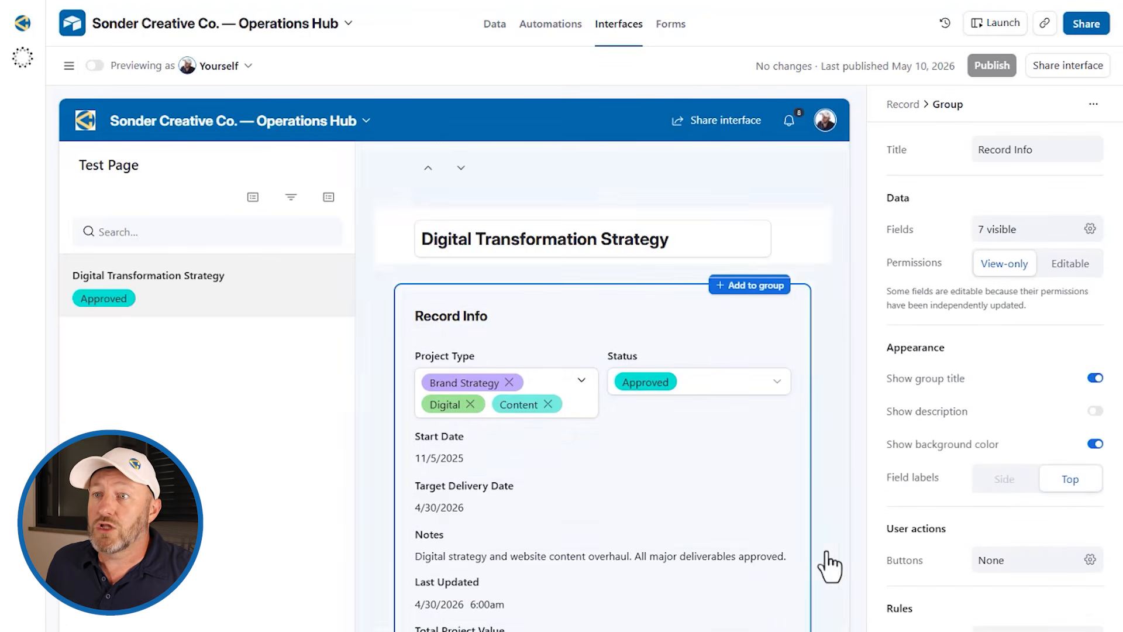
left_click(1009, 231)
scroll(978, 403, "down", 2)
scroll(978, 403, "down", 2)
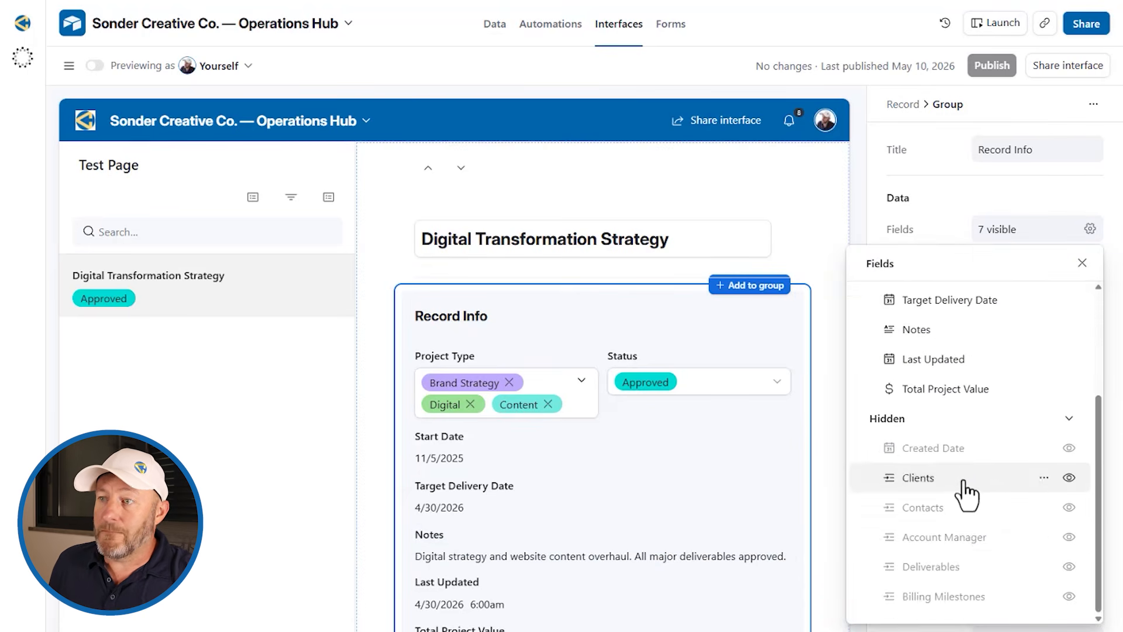
scroll(936, 584, "up", 3)
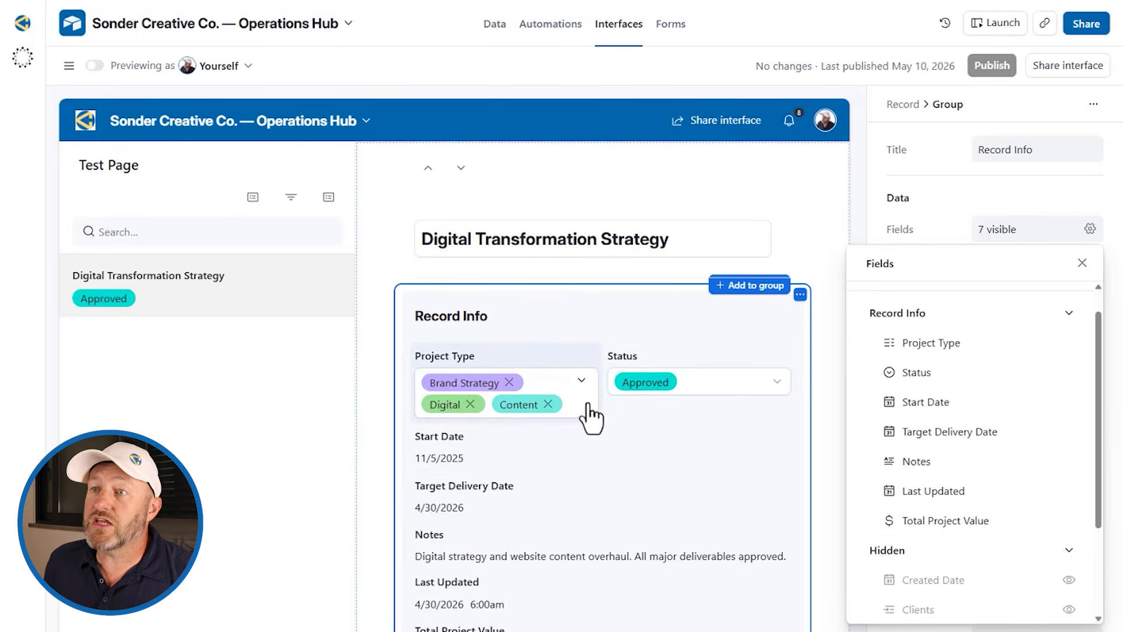
Step: Check the editing permissions of Project Type, Start Date and Target Delivery Date
left_click(568, 367)
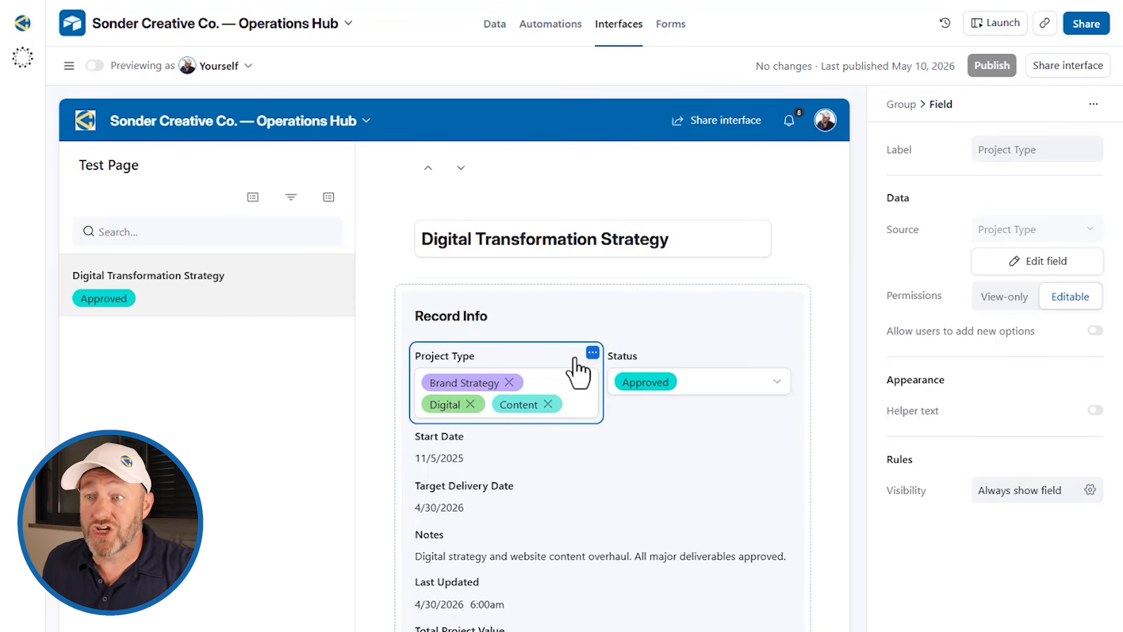
left_click(570, 462)
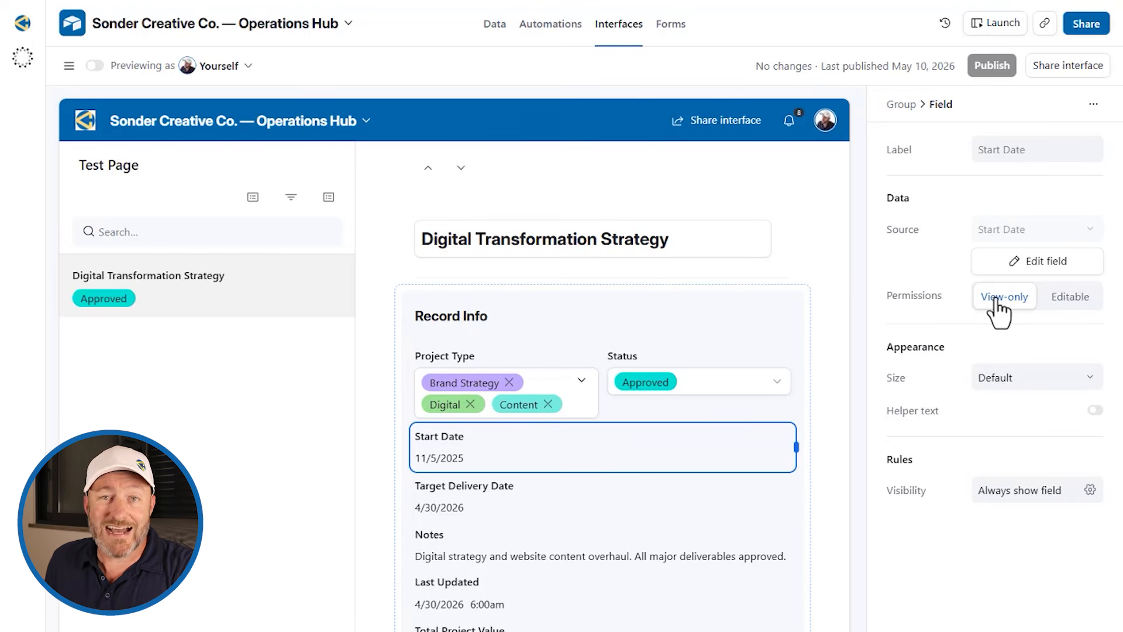
left_click(559, 488)
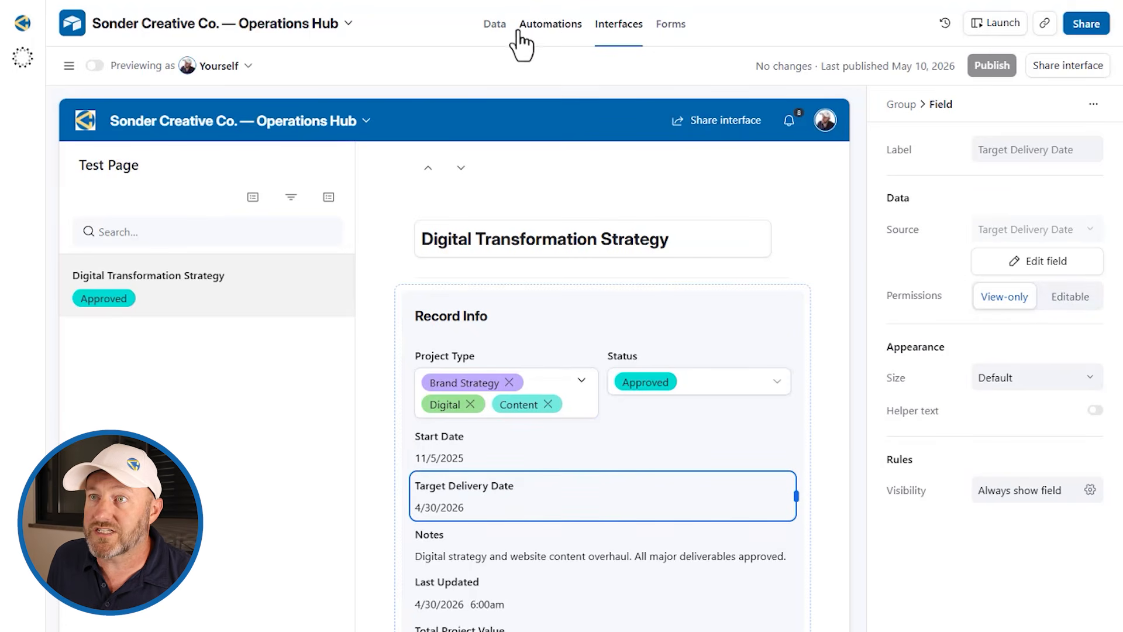
right_click(495, 37)
Step: Expand Digital Transformation Strategy from the Projects table and inspect its Start and Target Delivery dates
left_click(495, 24)
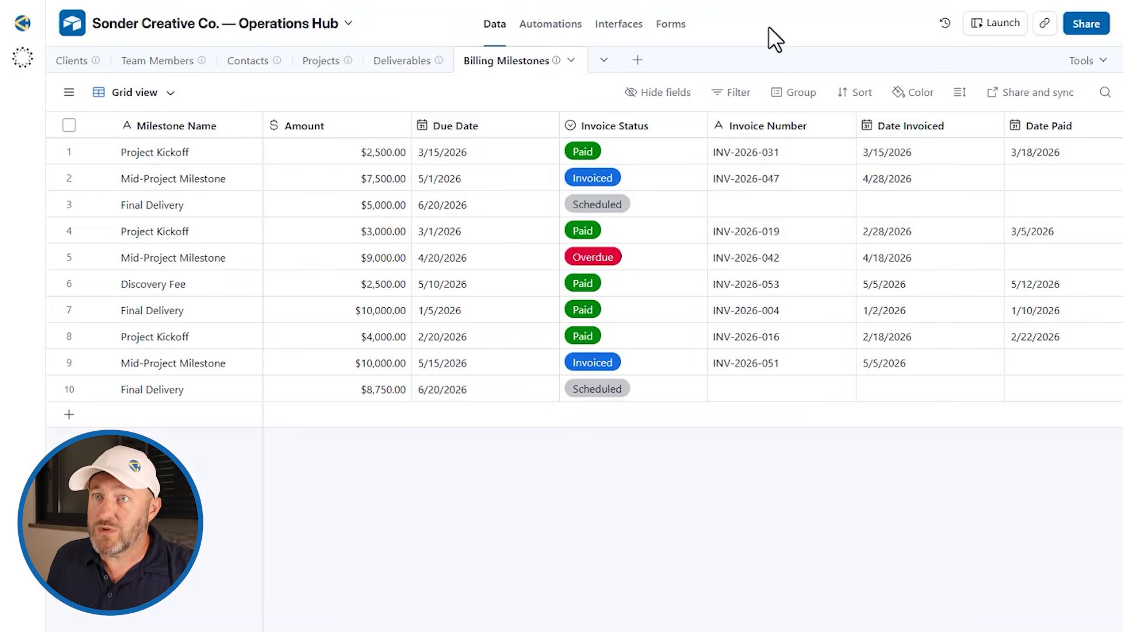
left_click(338, 67)
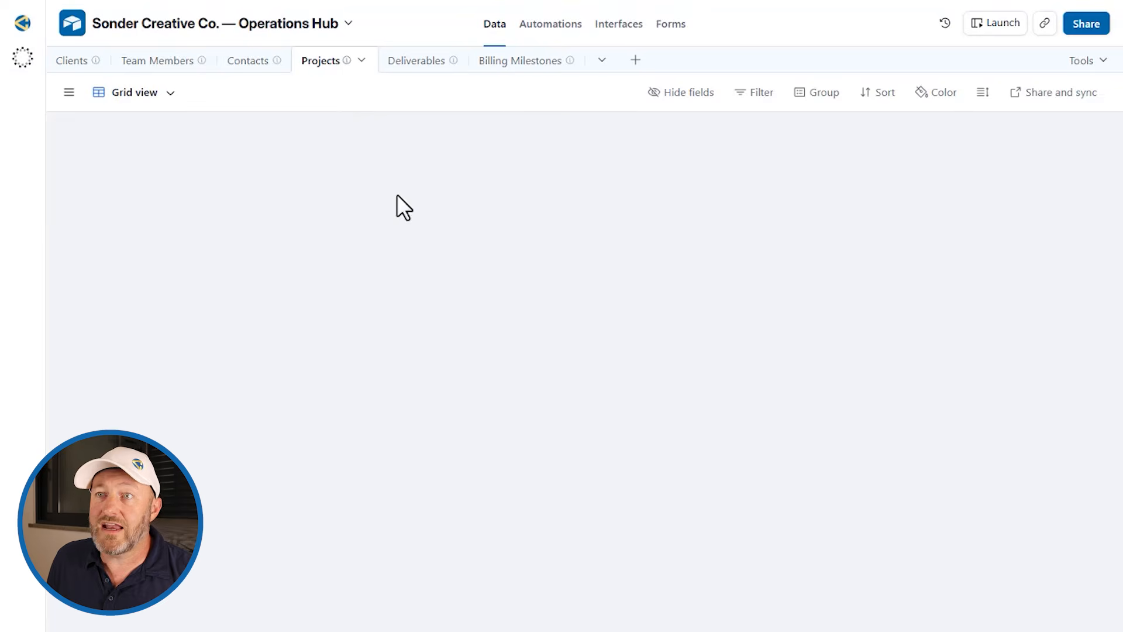
left_click(206, 317)
left_click(97, 309)
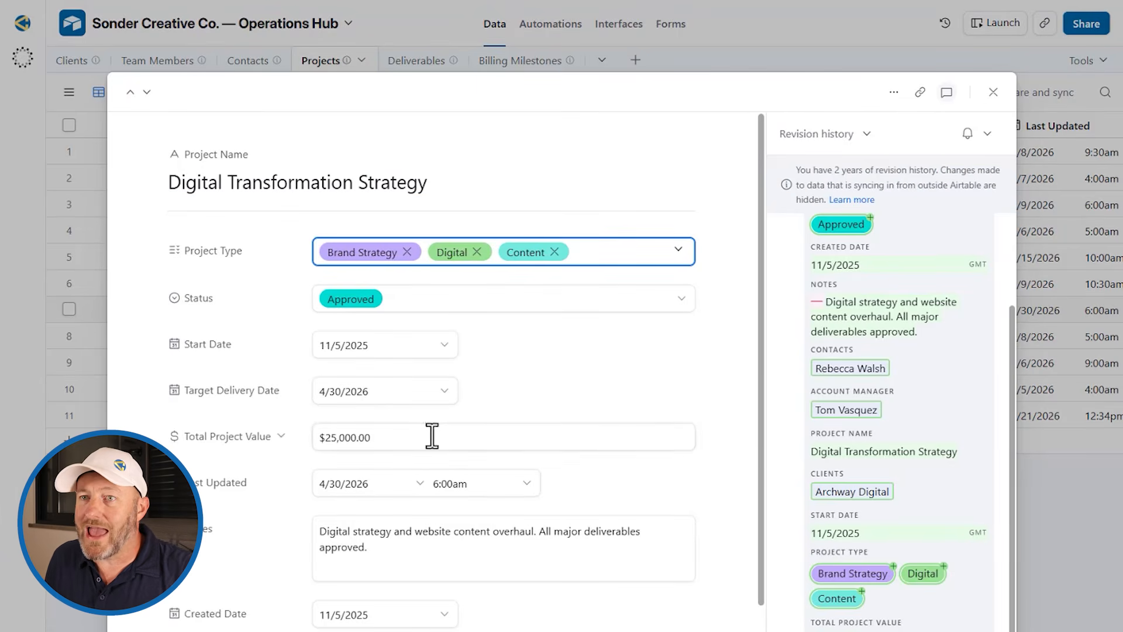
left_click(387, 346)
left_click(289, 390)
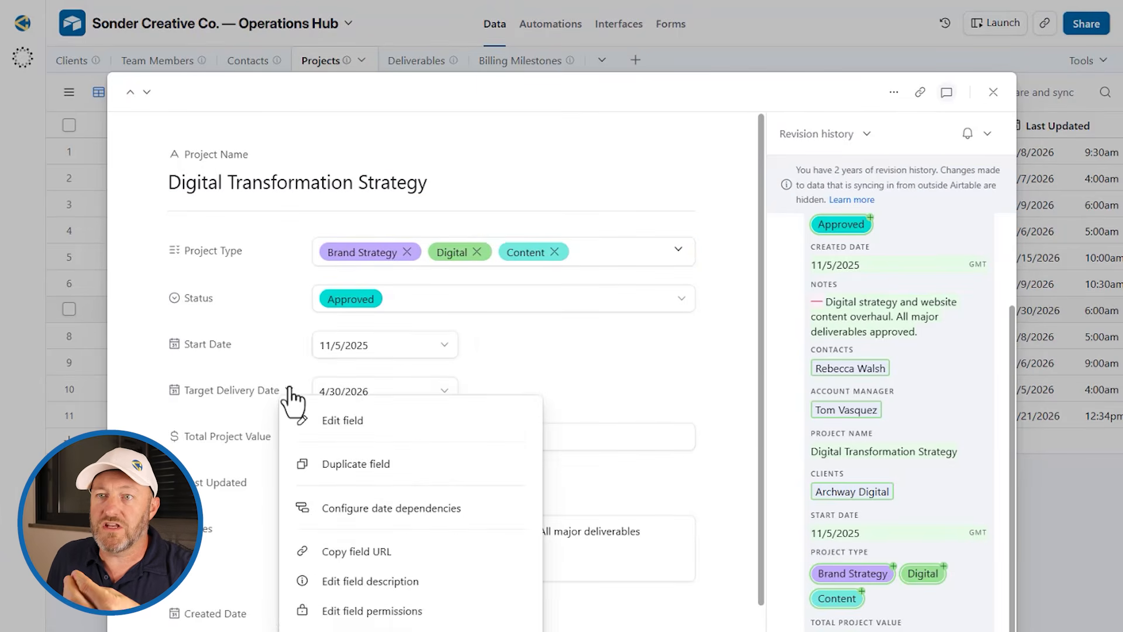
Step: Check the Target Delivery Date picker, then preview the Test Page interface as a user
left_click(362, 391)
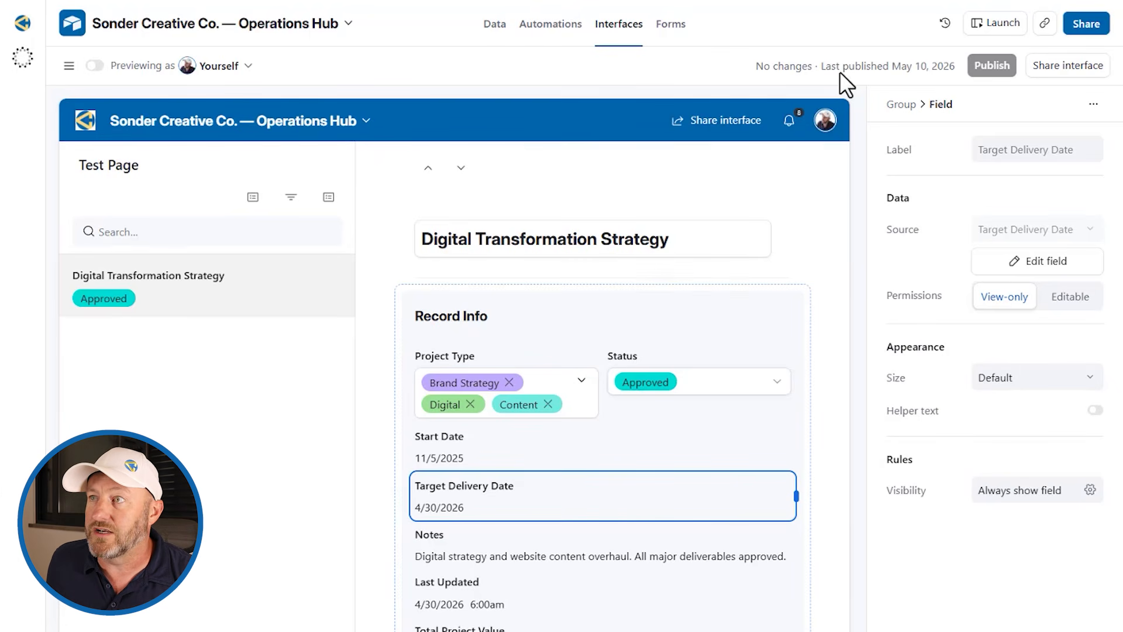
left_click(999, 29)
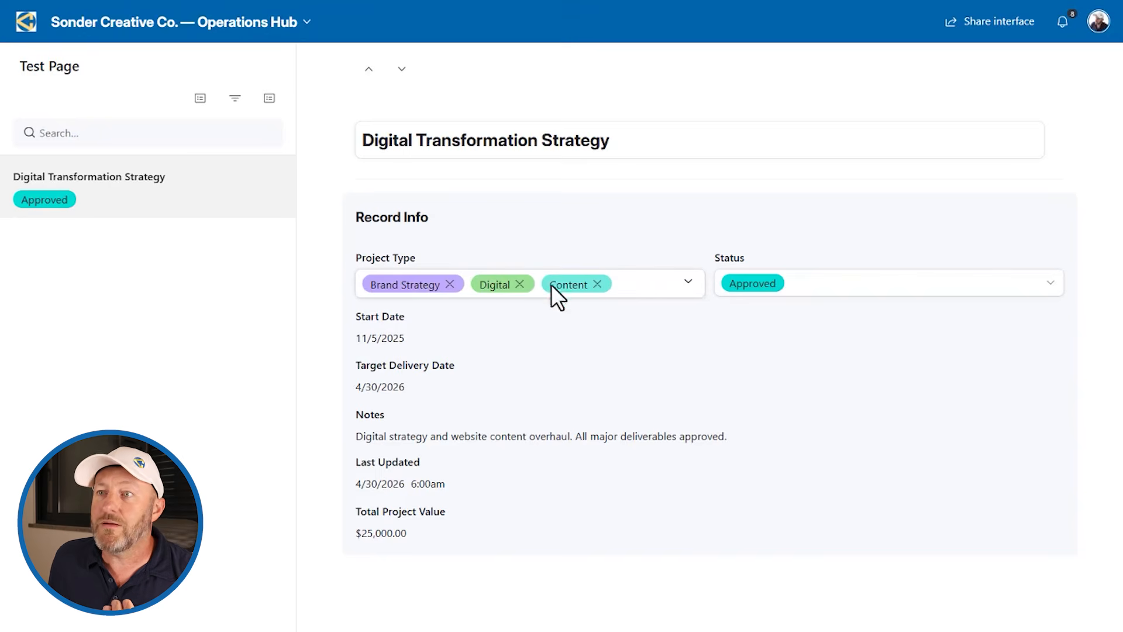
left_click(640, 283)
left_click(641, 283)
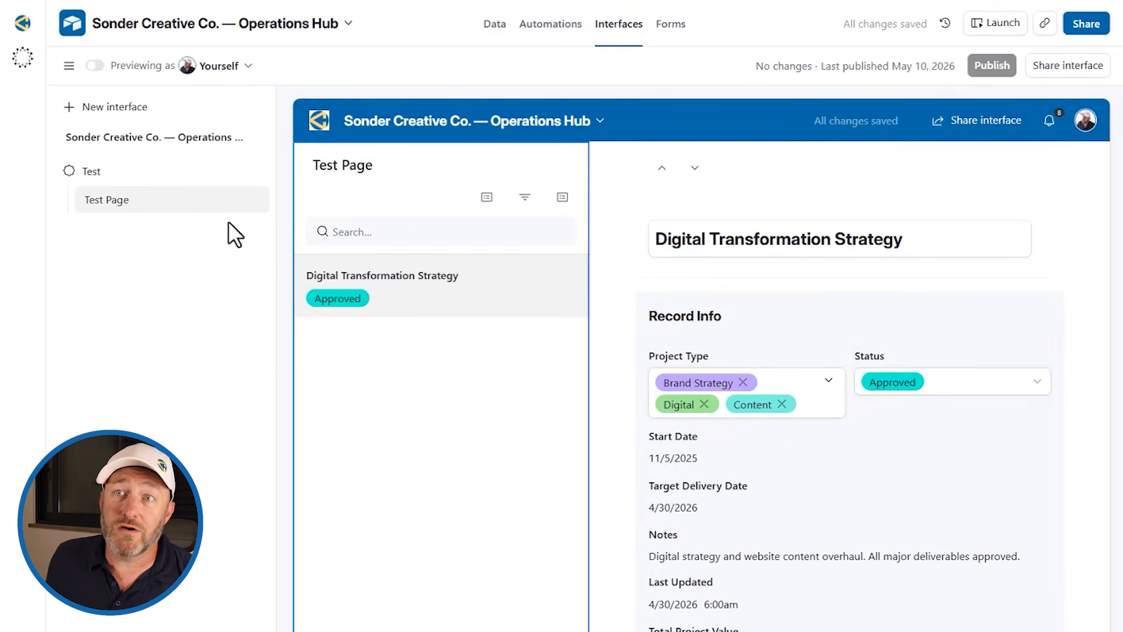
left_click(96, 109)
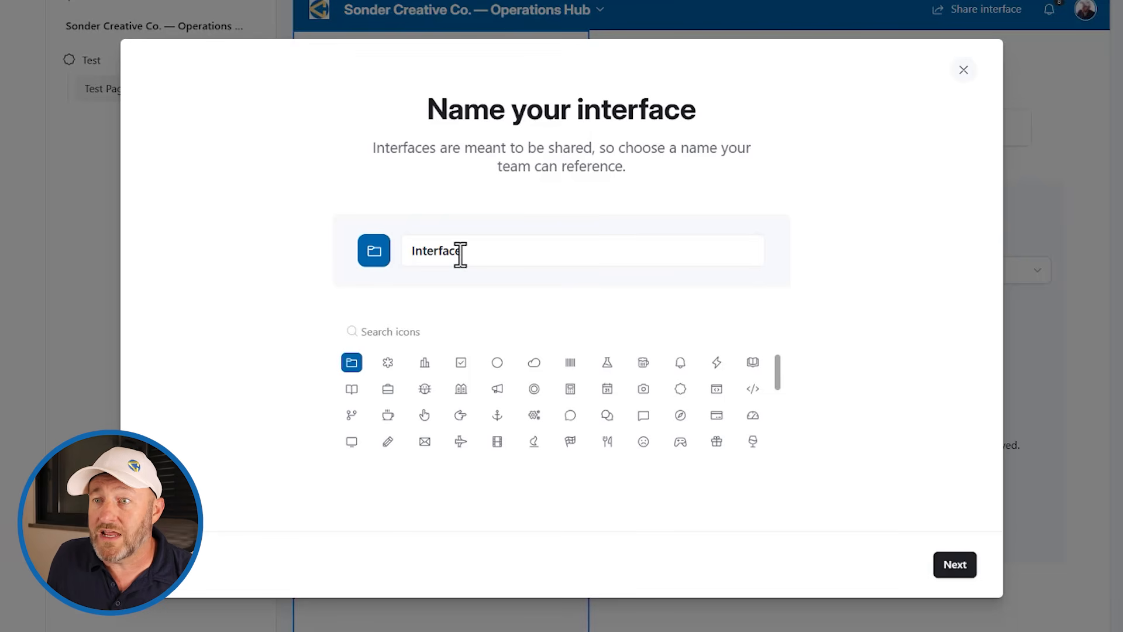
Step: Build a new interface with a bar-chart icon and Dashboard layout connected to the Projects table
left_click(424, 362)
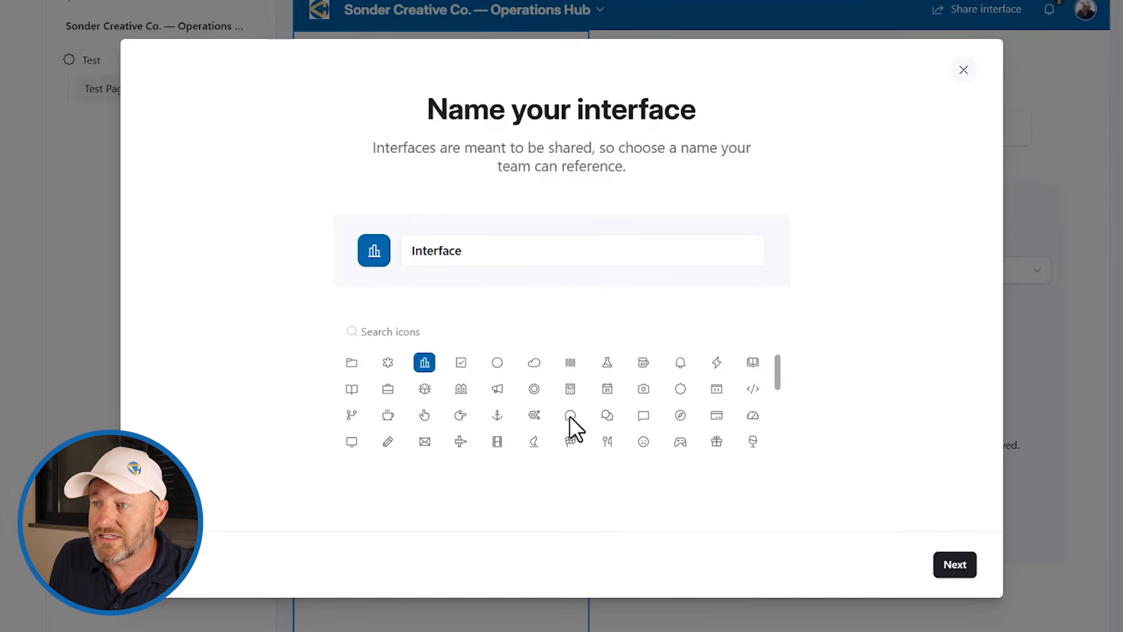
left_click(955, 572)
scroll(271, 306, "down", 3)
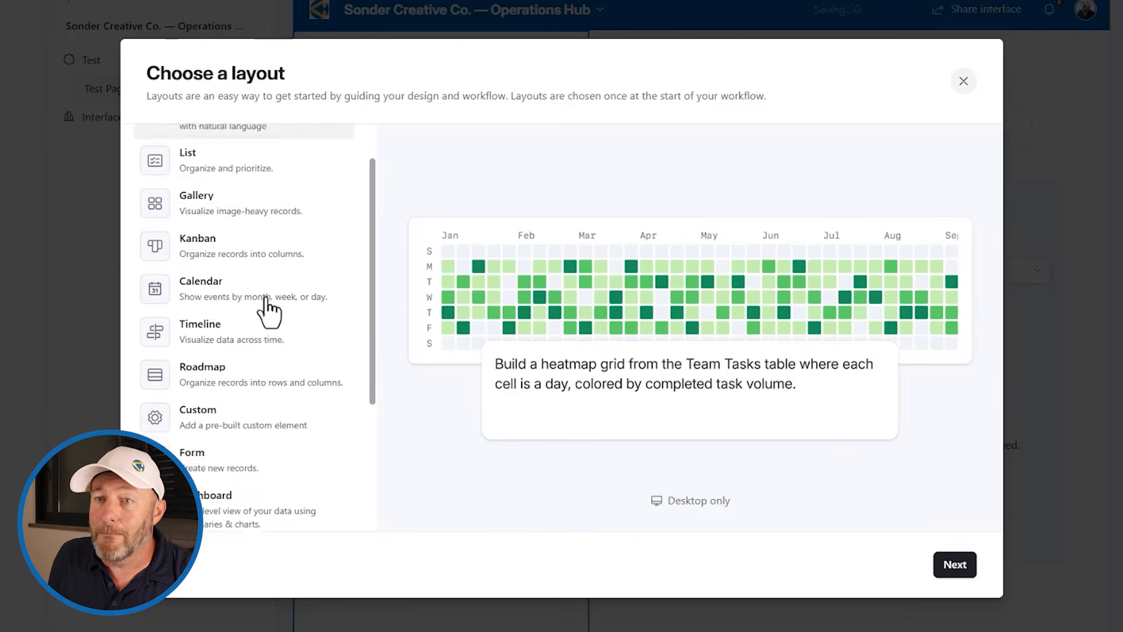
left_click(213, 383)
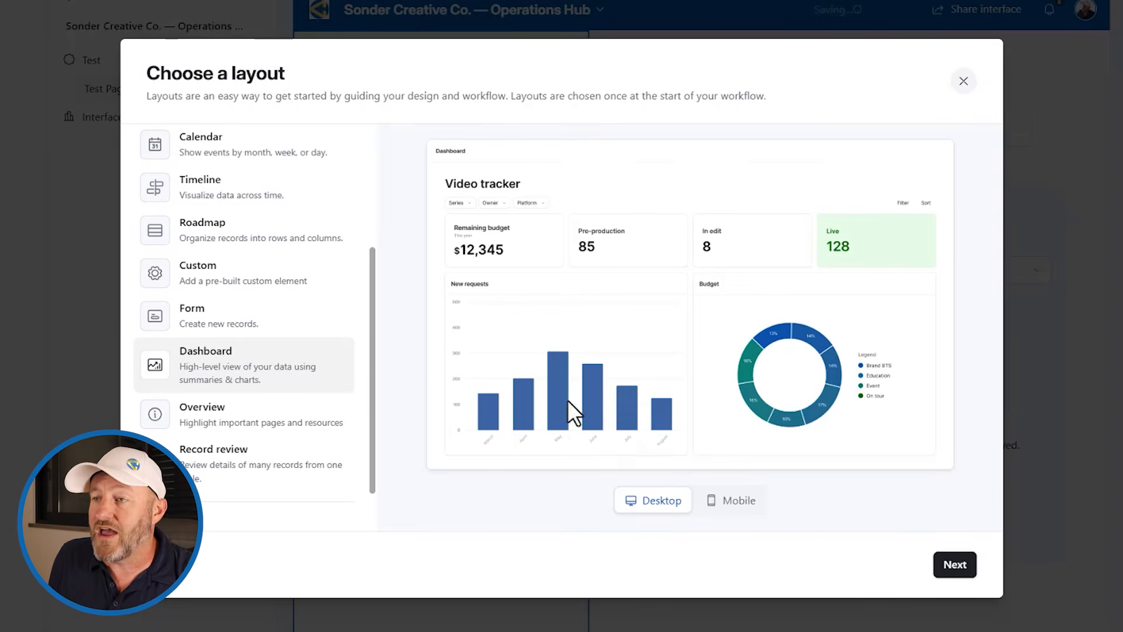
left_click(954, 565)
left_click(274, 176)
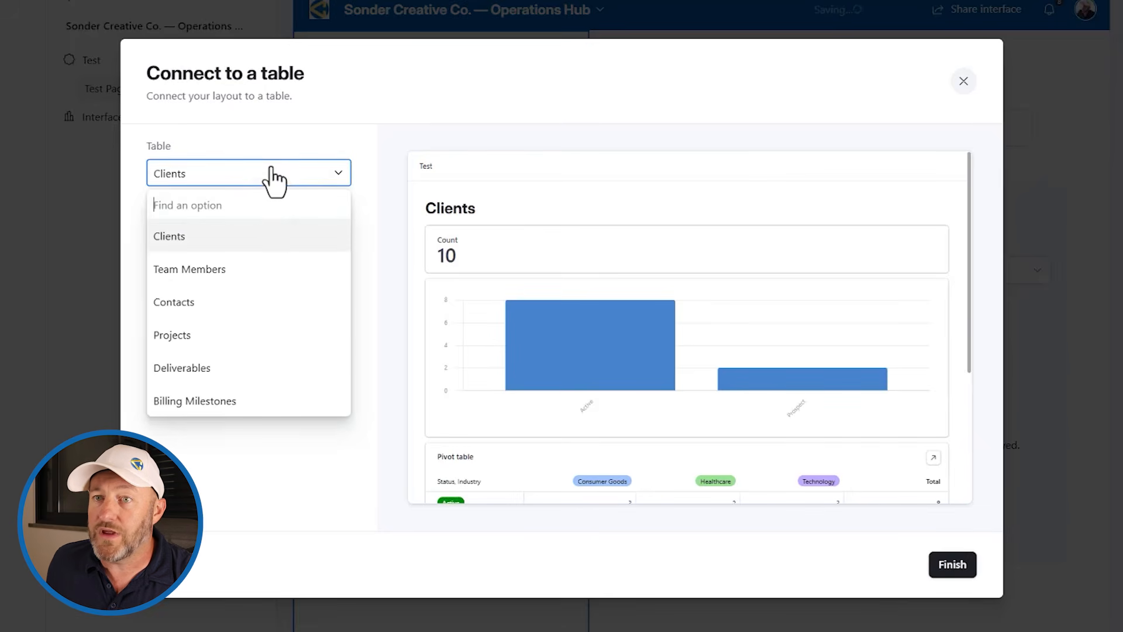
left_click(217, 337)
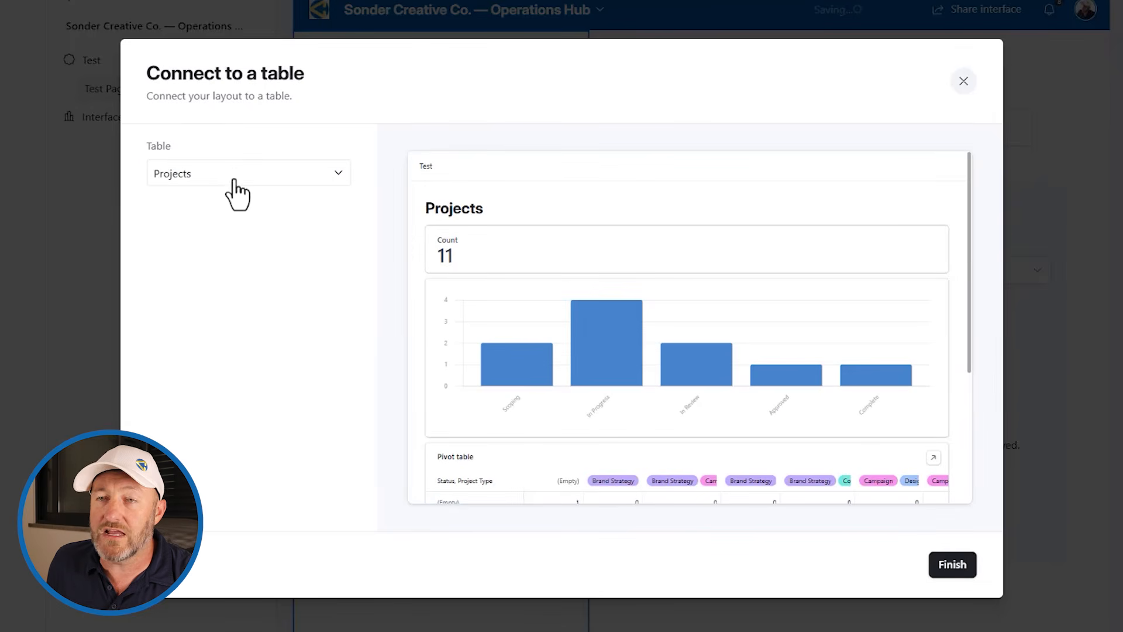
left_click(946, 567)
scroll(865, 471, "down", 2)
scroll(865, 471, "down", 2)
scroll(531, 391, "up", 3)
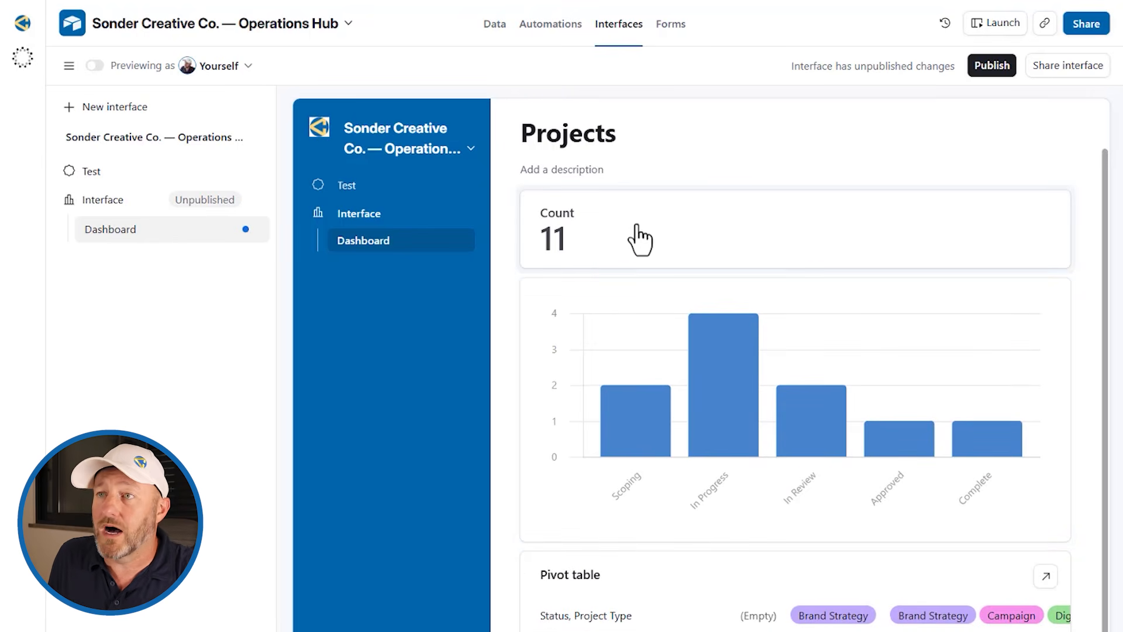
Step: Switch the Count card to a Summary type, review the bar chart, then return to Team Members
left_click(1087, 228)
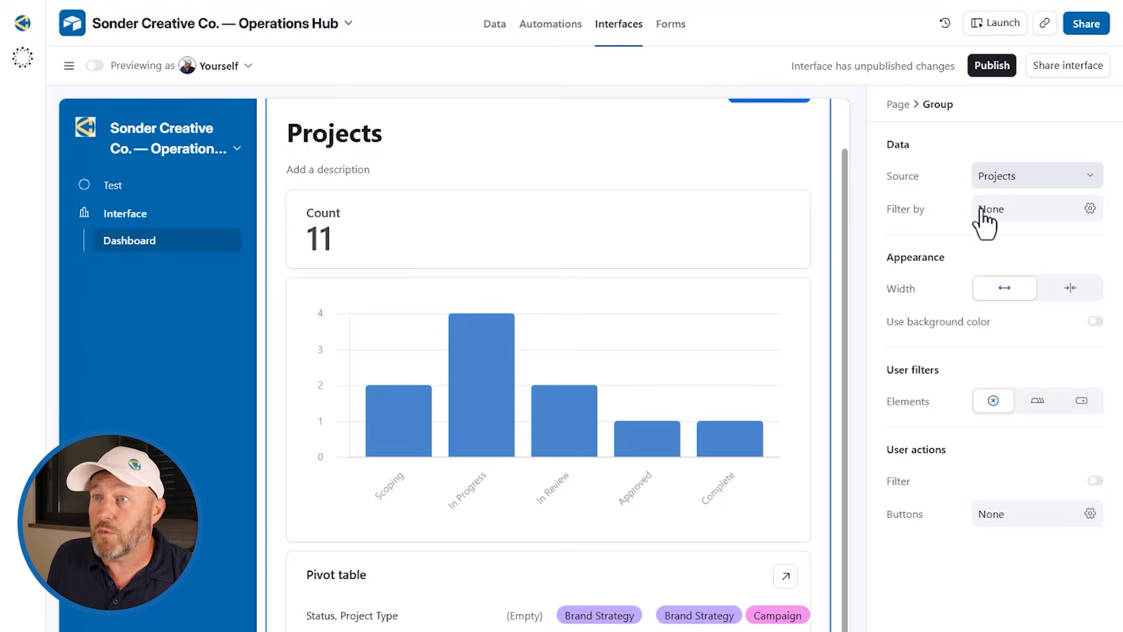
left_click(617, 230)
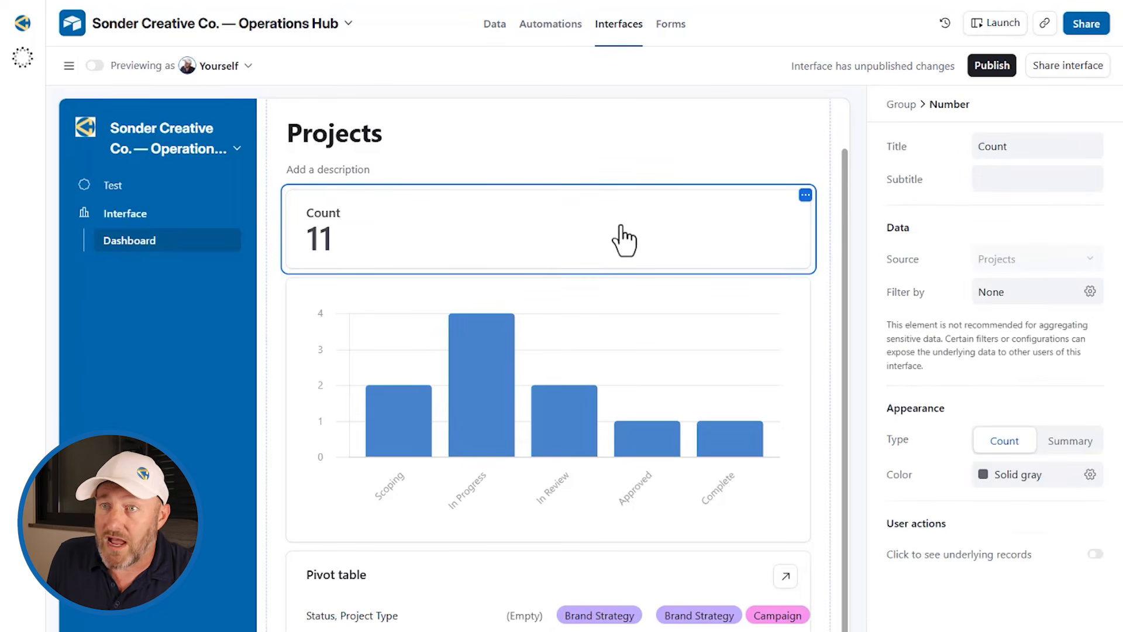
left_click(1086, 451)
left_click(1041, 519)
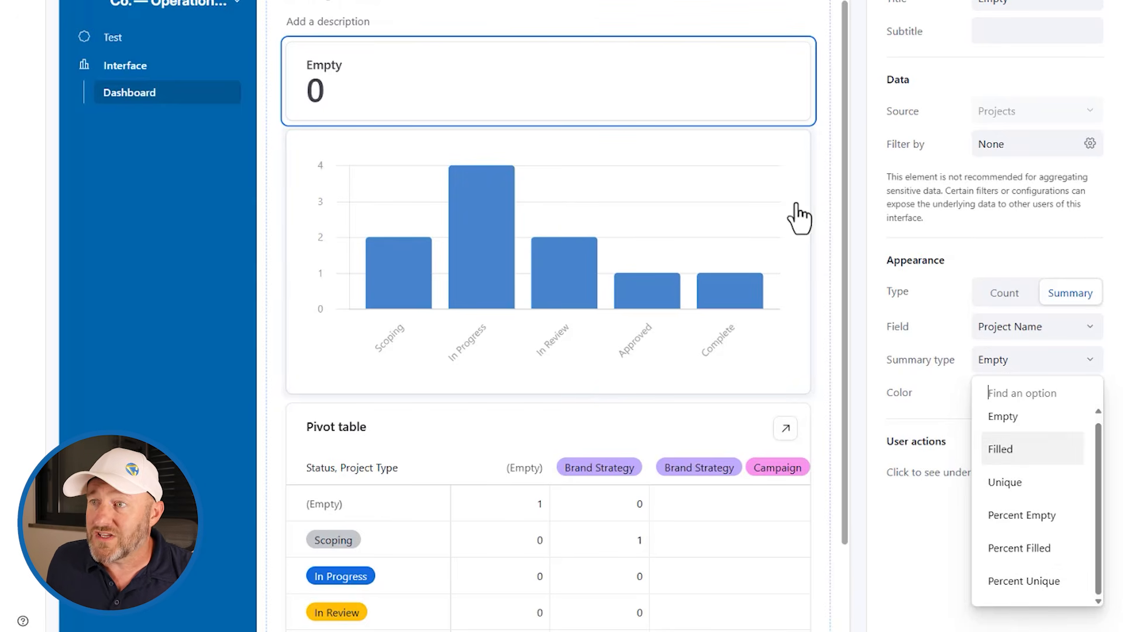
left_click(795, 182)
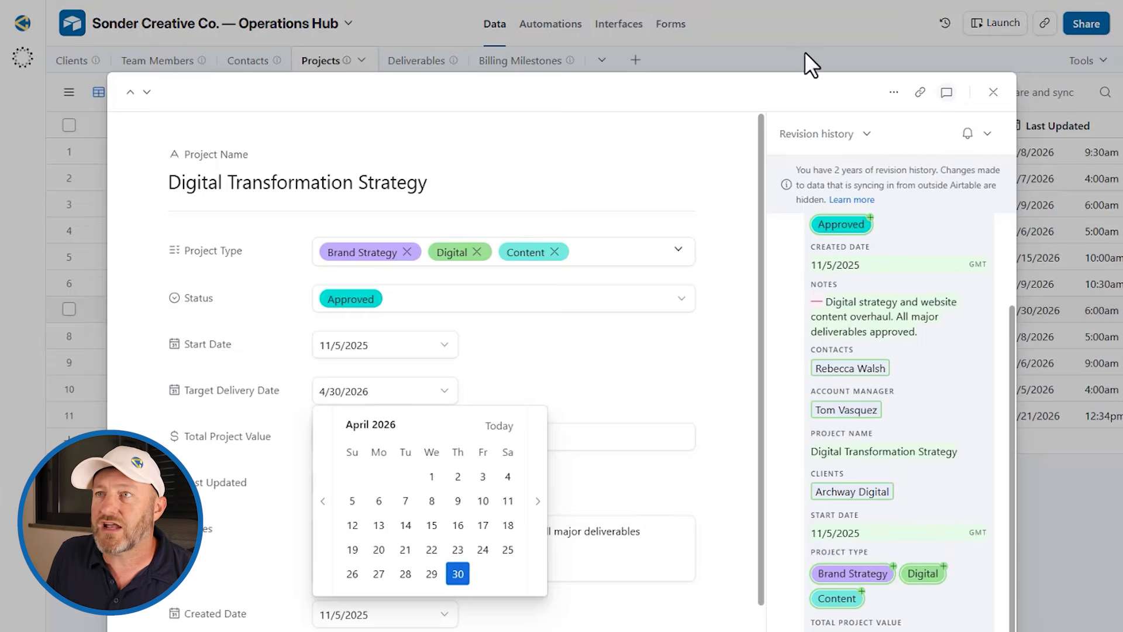
left_click(805, 54)
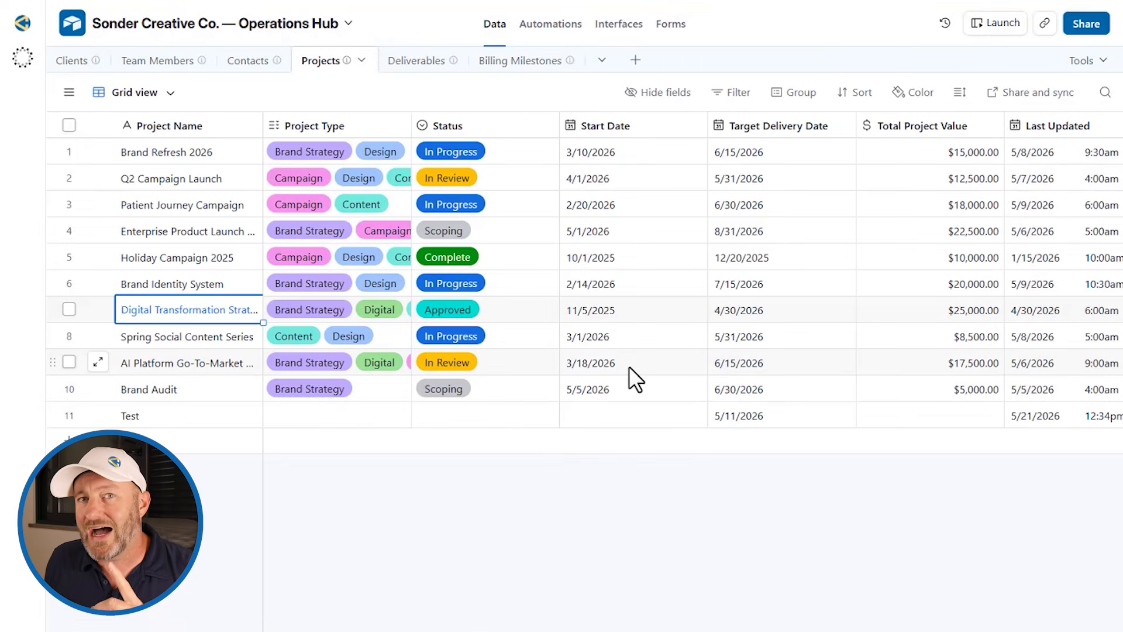
left_click(248, 73)
Step: Create a User-type field named Collaborator in the Team Members table
left_click(179, 68)
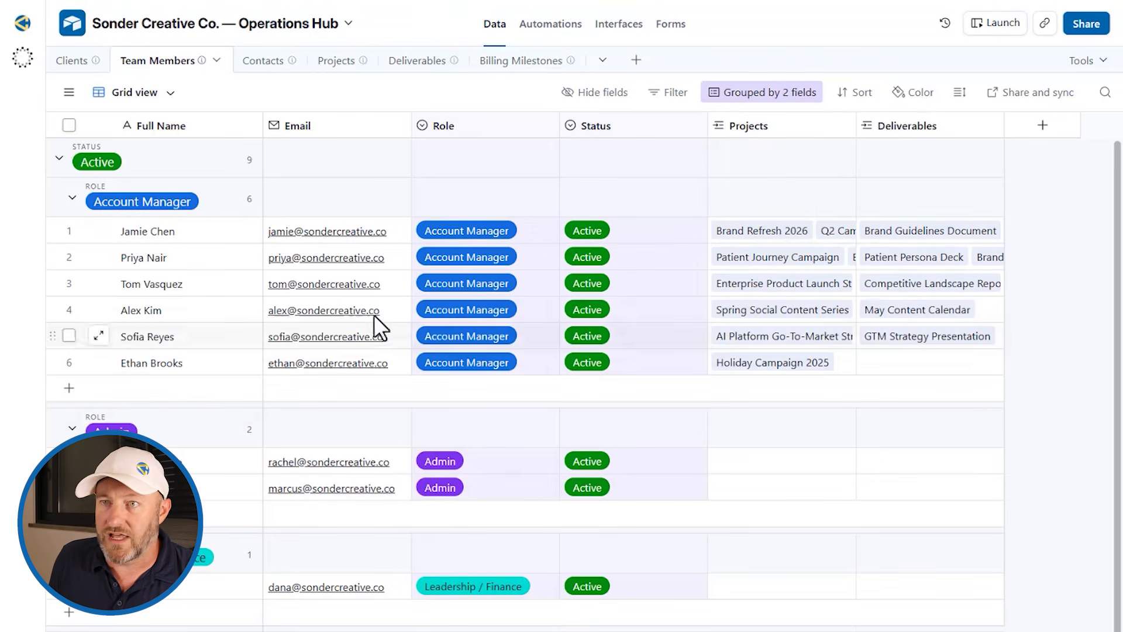
left_click(1042, 125)
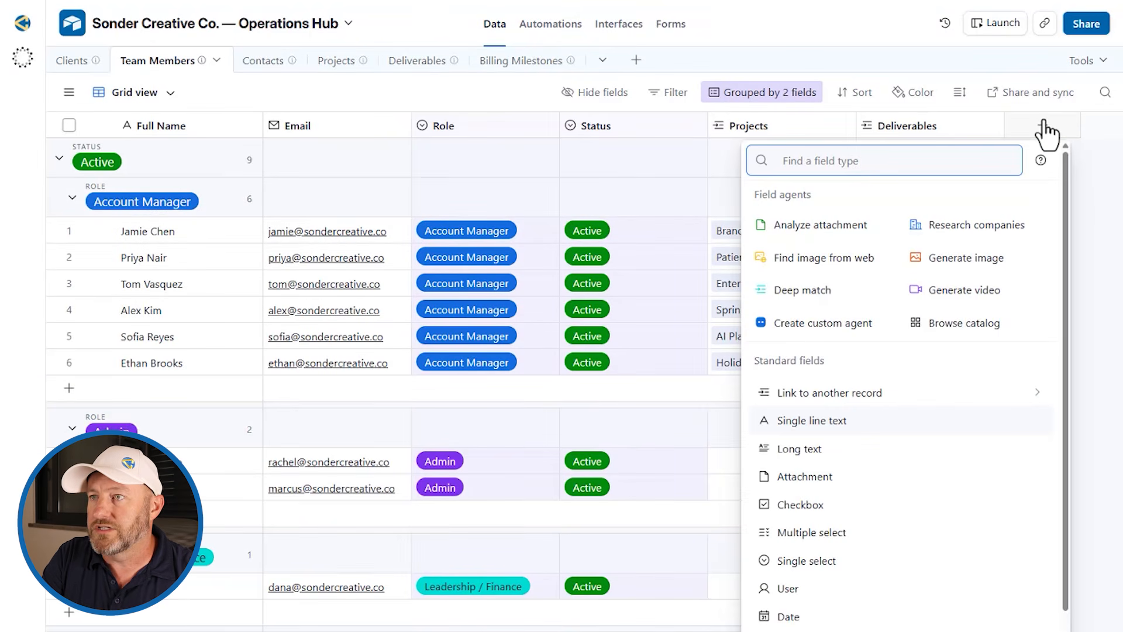
type("user")
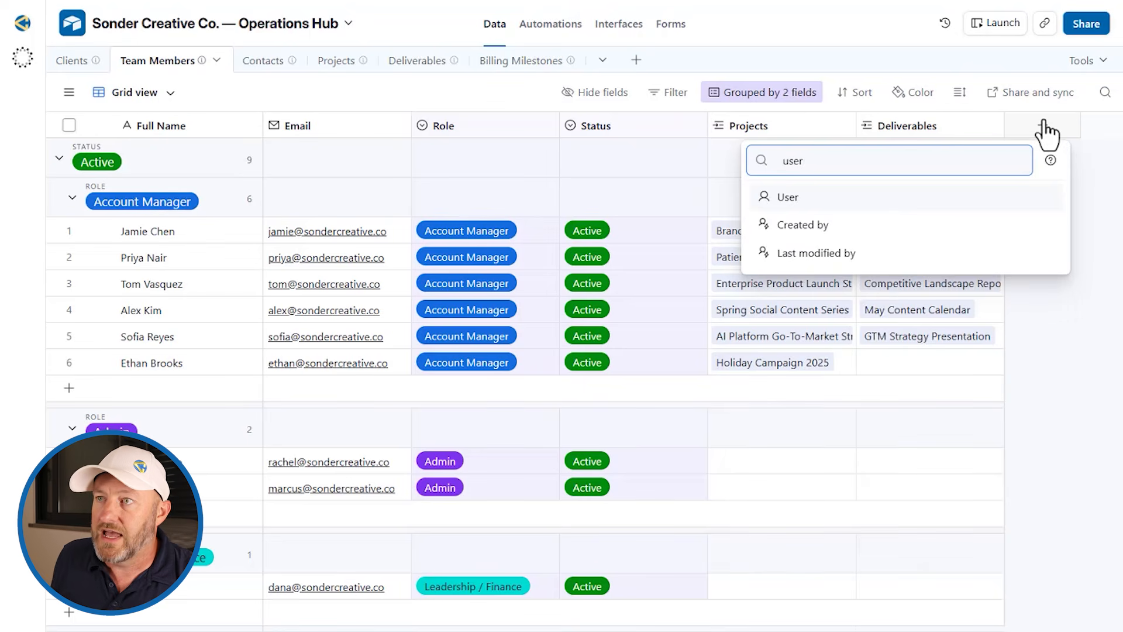
left_click(913, 198)
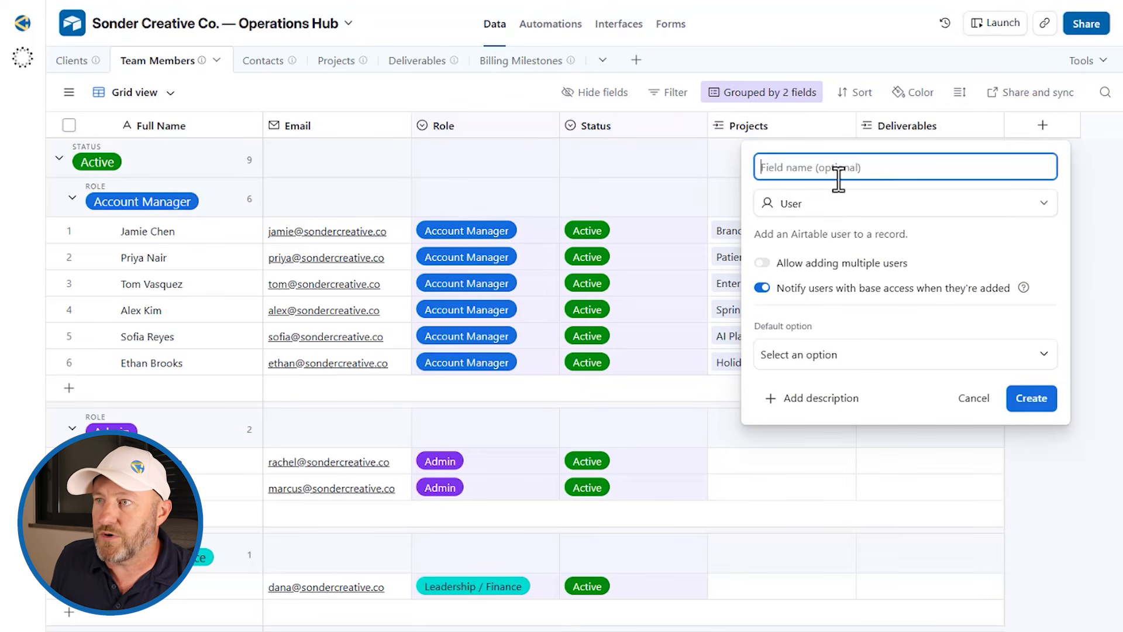
left_click(1032, 401)
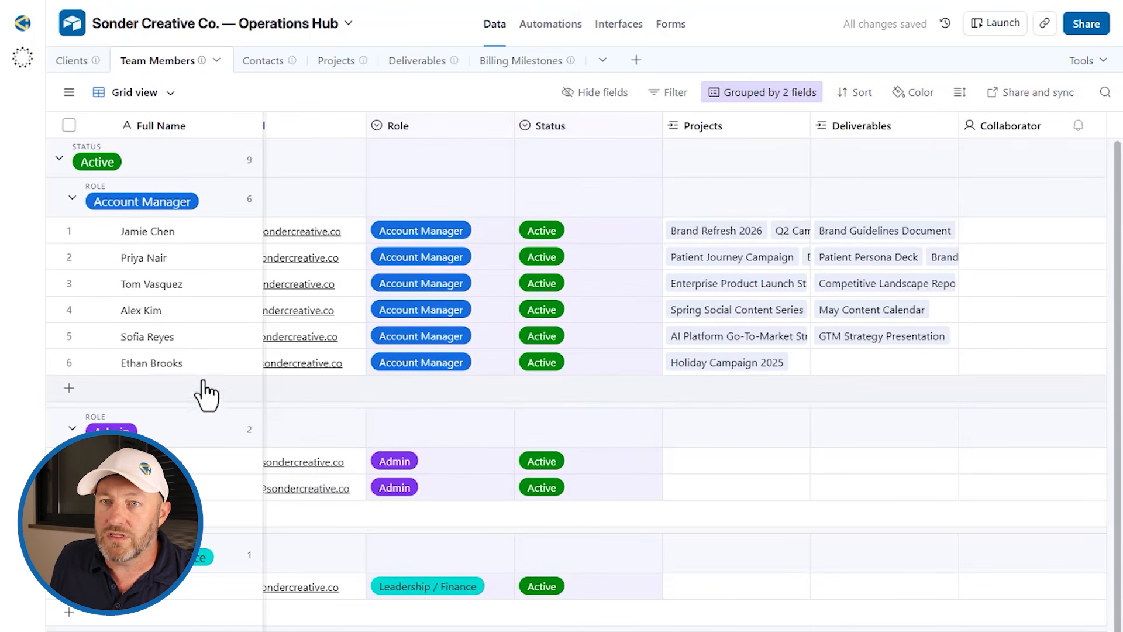
Step: Add a new Account Manager member with their full name and linked Collaborator user
left_click(126, 393)
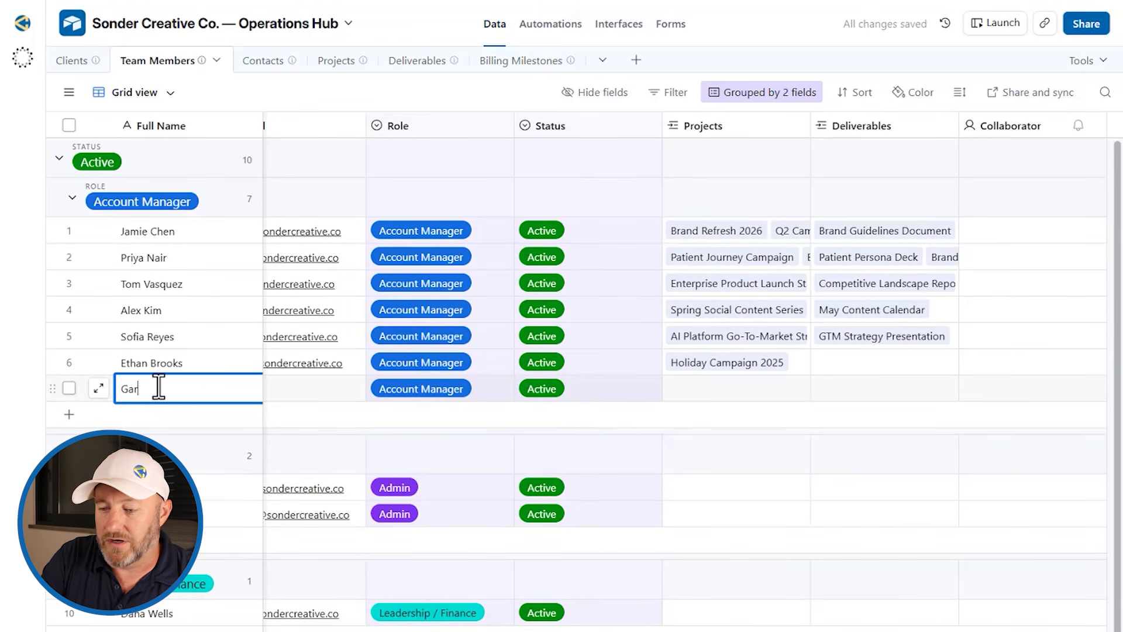
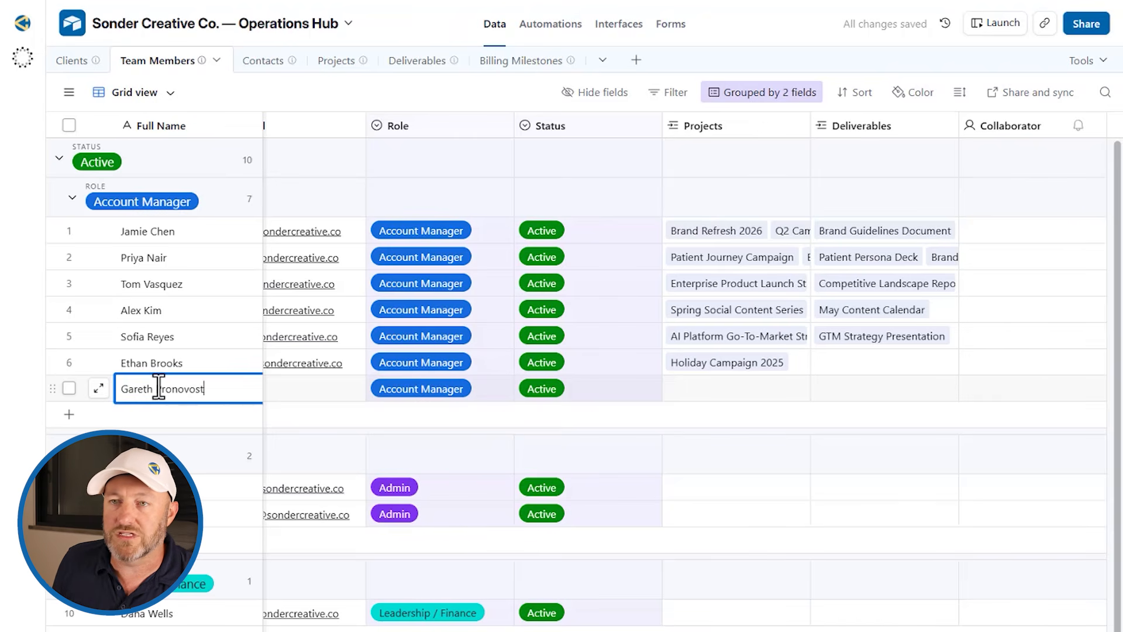
key("Tab")
double_click(1037, 386)
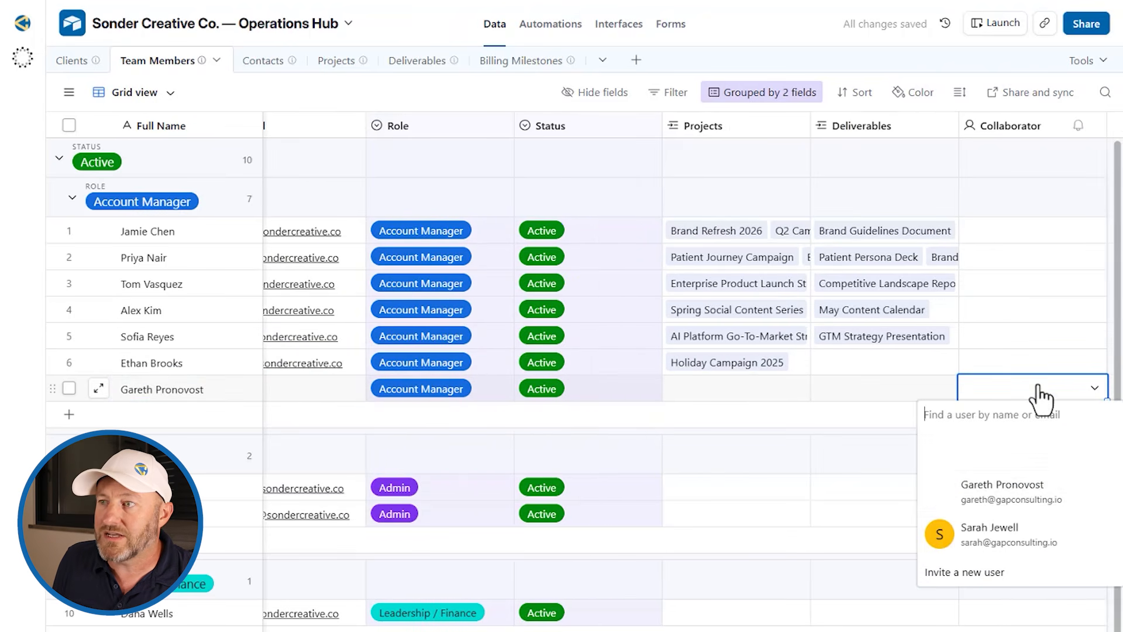
left_click(978, 492)
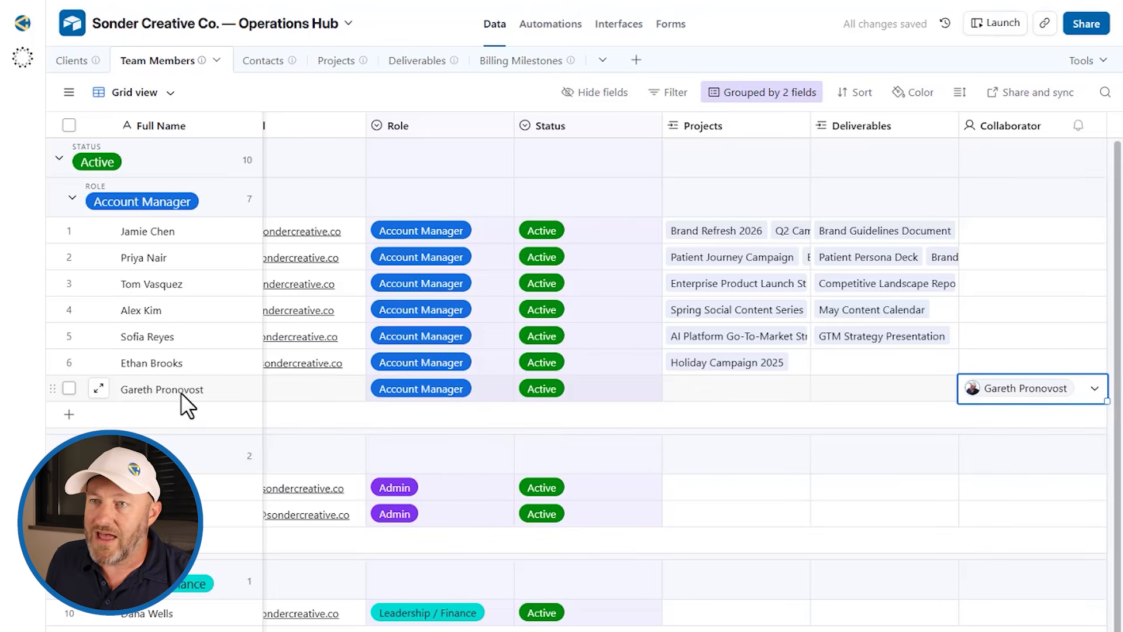
Step: Copy Holiday Campaign 2025 and GTM Strategy Presentation into the new member's Projects and Deliverables cells
left_click(712, 368)
left_click(713, 391)
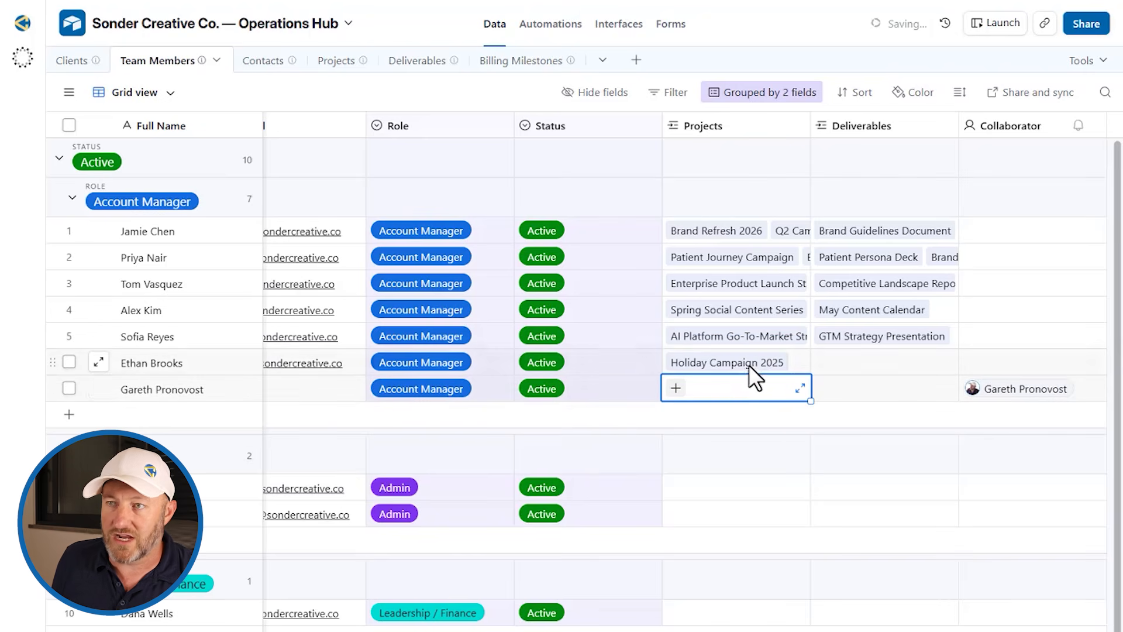
key("ctrl+v")
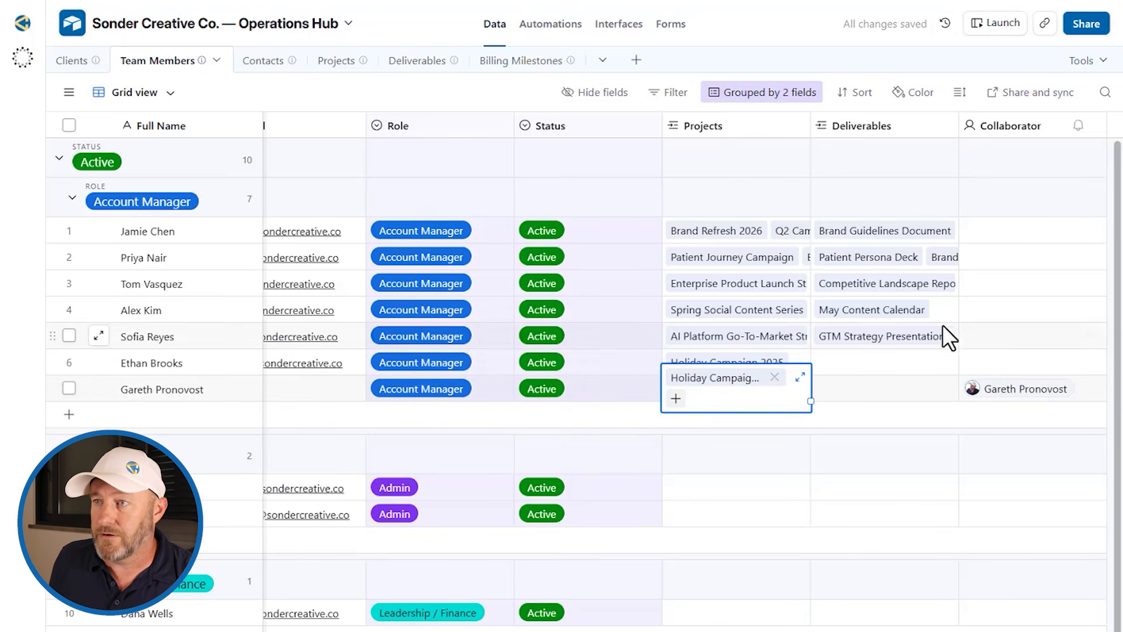
left_click(903, 342)
key("ctrl+c")
left_click(873, 392)
key("ctrl+v")
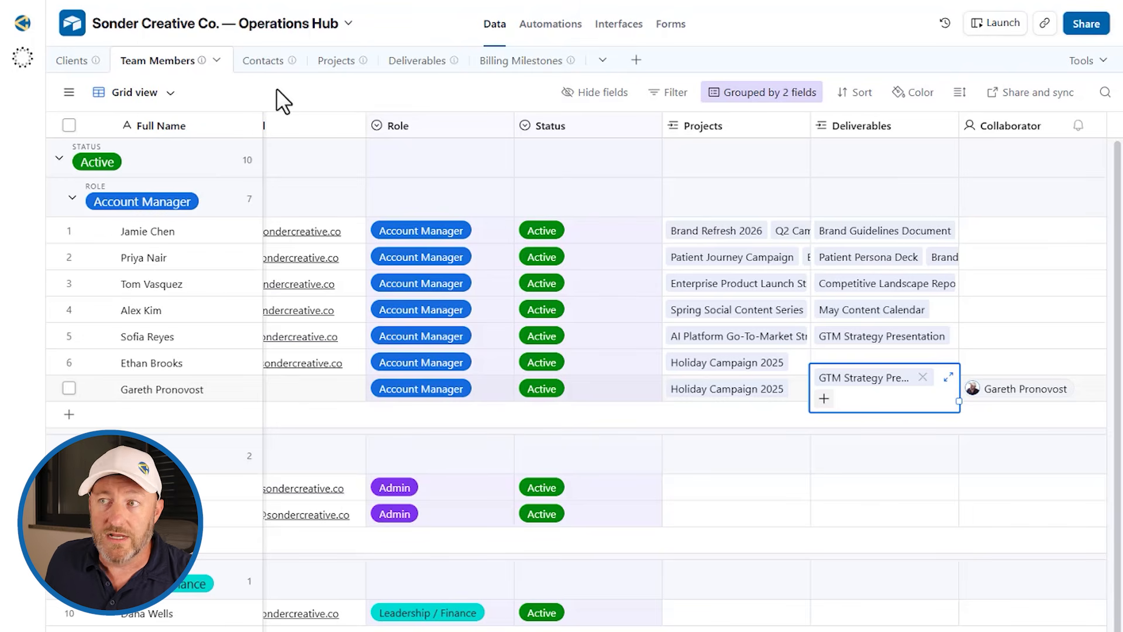
Step: In Projects, create a Lookup of Collaborator through Account Manager and check Holiday Campaign 2025's value
left_click(333, 68)
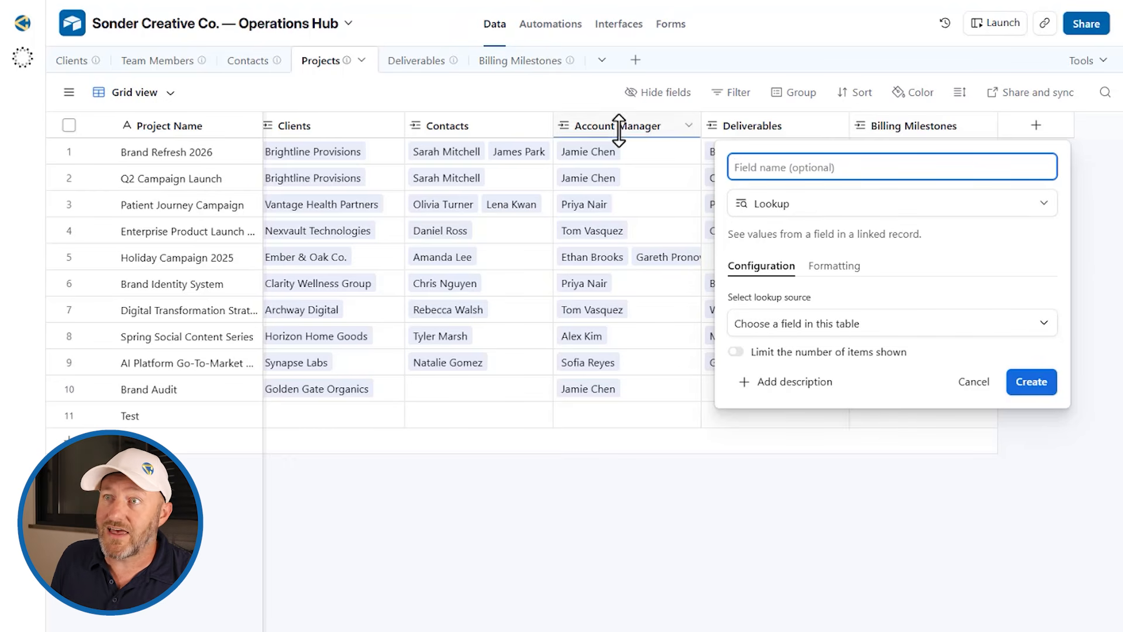
left_click(865, 327)
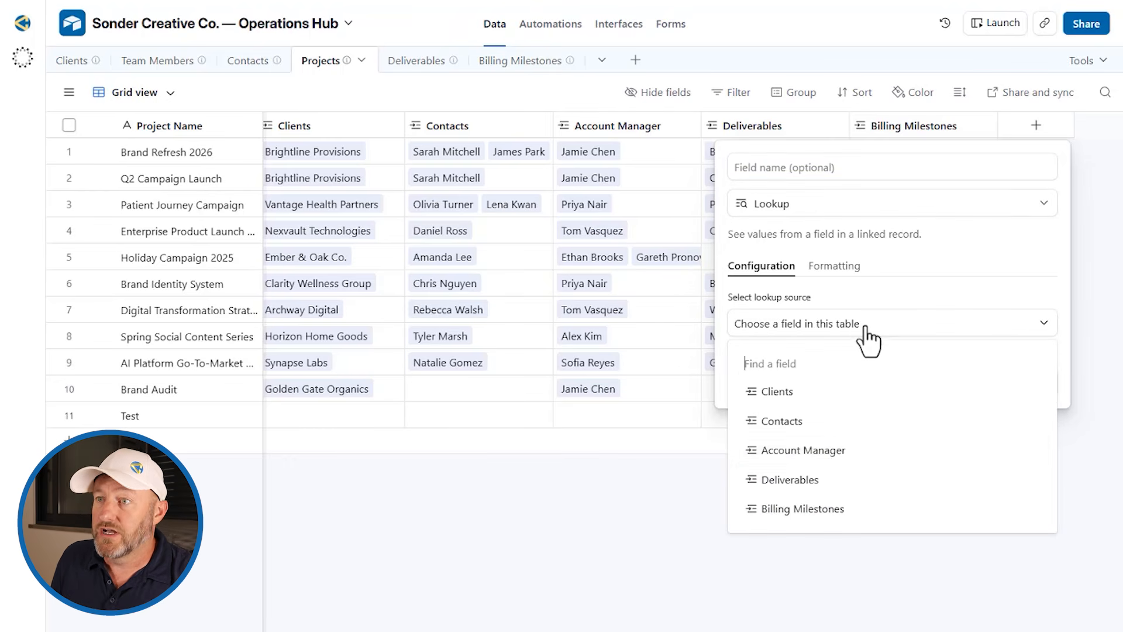
left_click(840, 453)
left_click(813, 382)
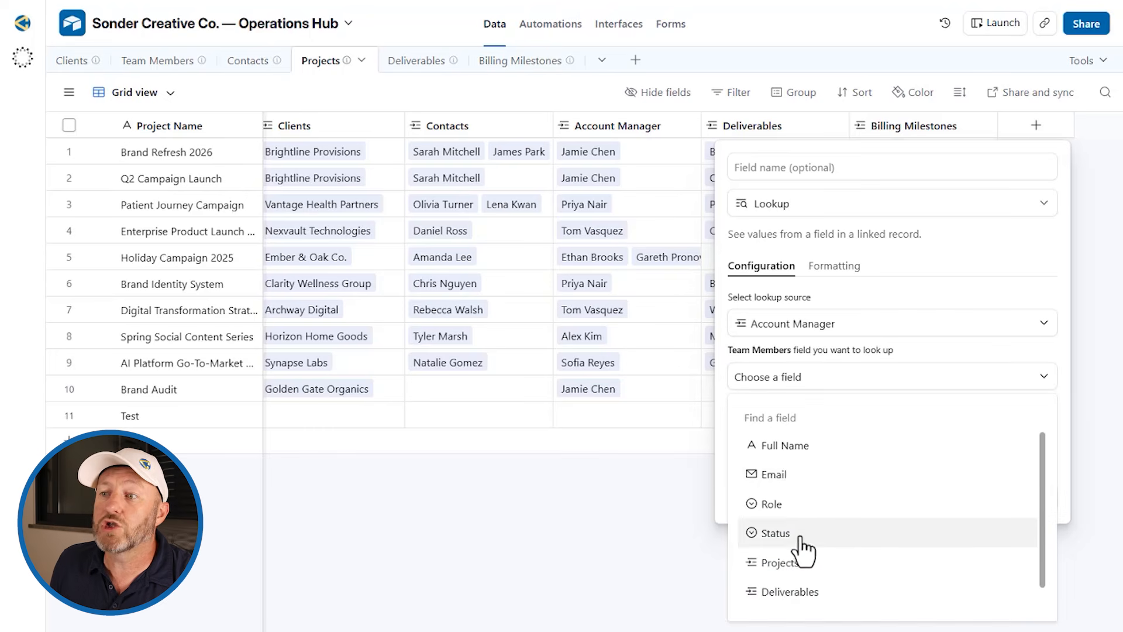
scroll(799, 547, "down", 2)
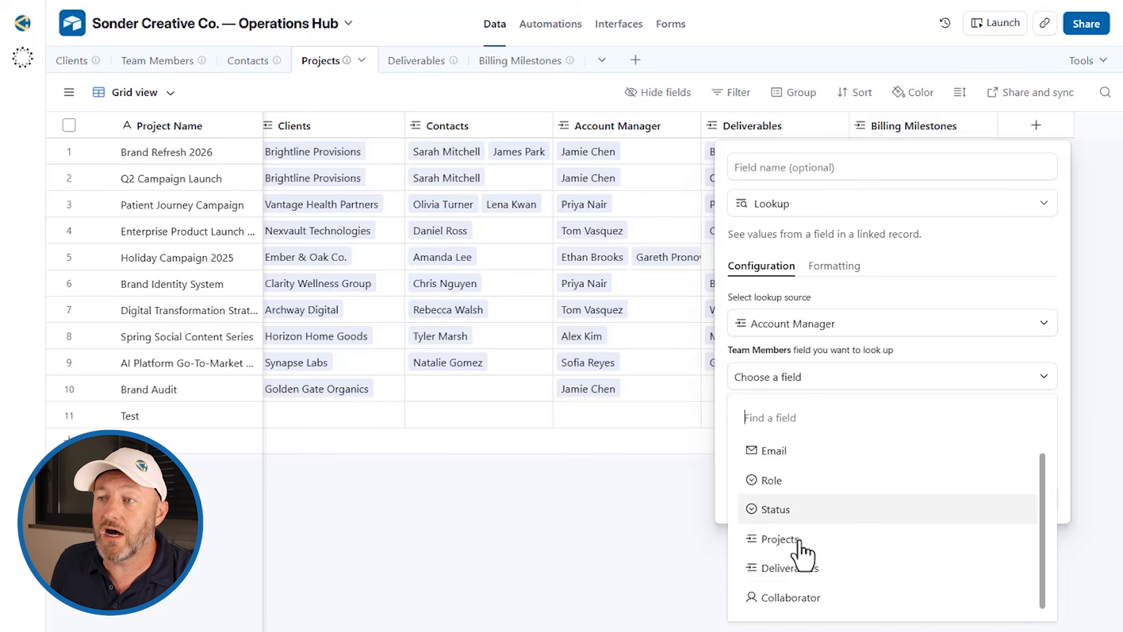
left_click(793, 598)
left_click(1042, 501)
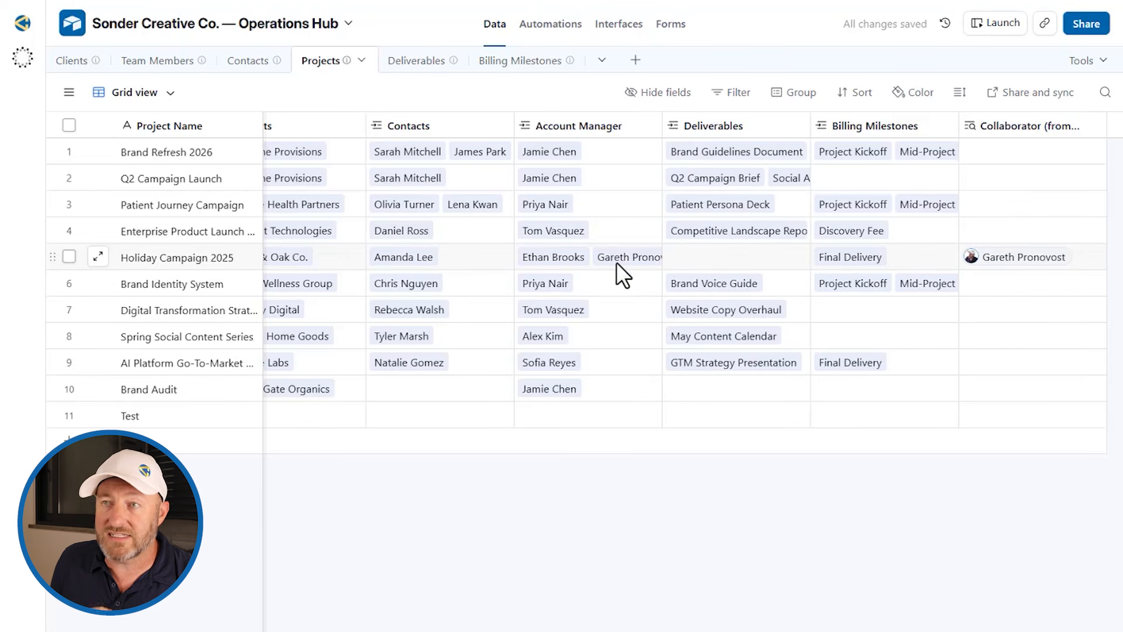
left_click(1023, 255)
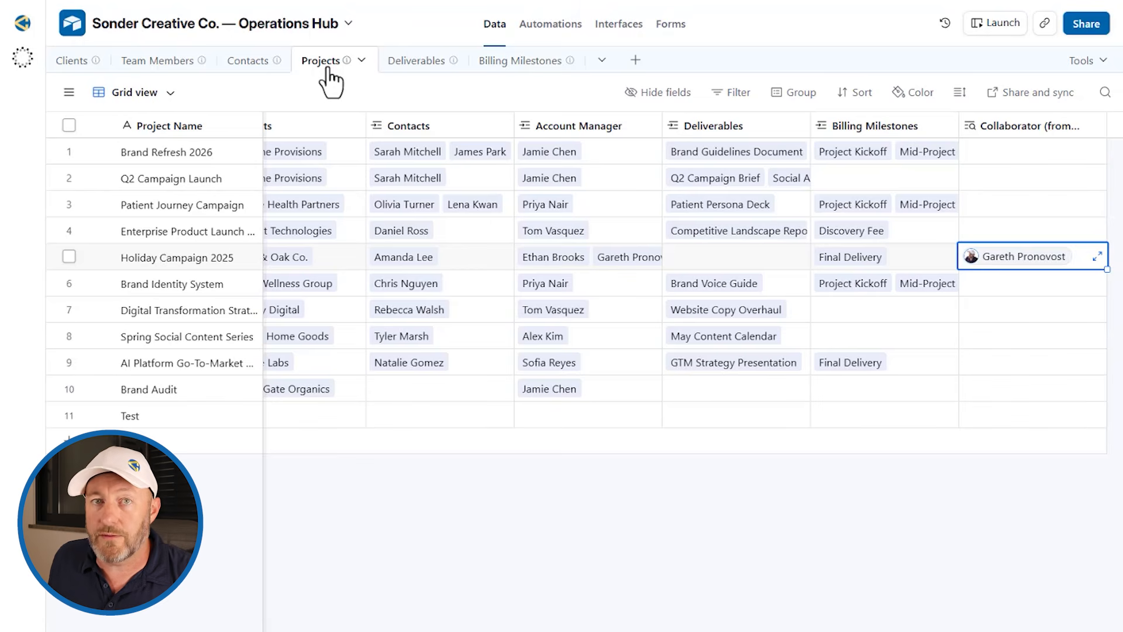
Step: In Deliverables, create a Lookup pulling Collaborator through Assigned To and check row 10's value
left_click(410, 63)
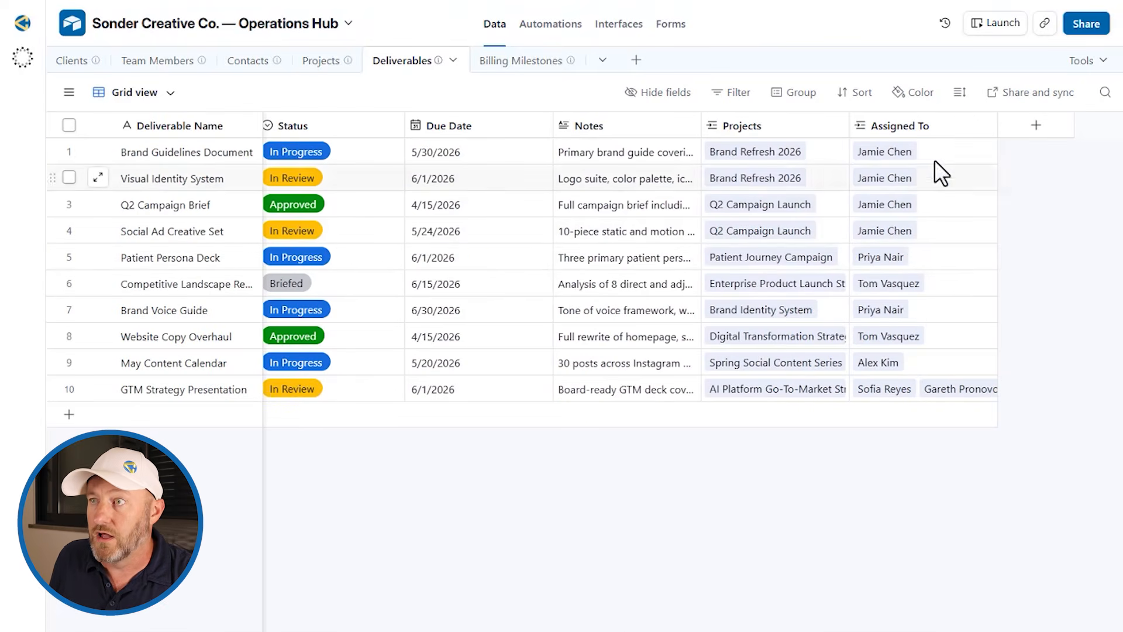
left_click(1035, 130)
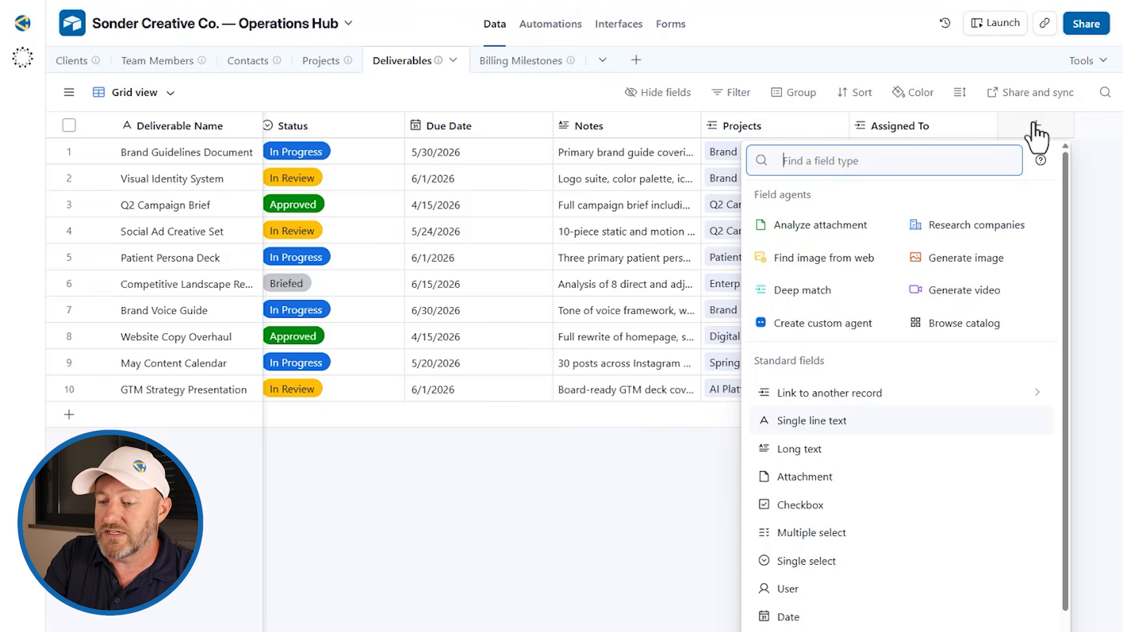
type("Loo")
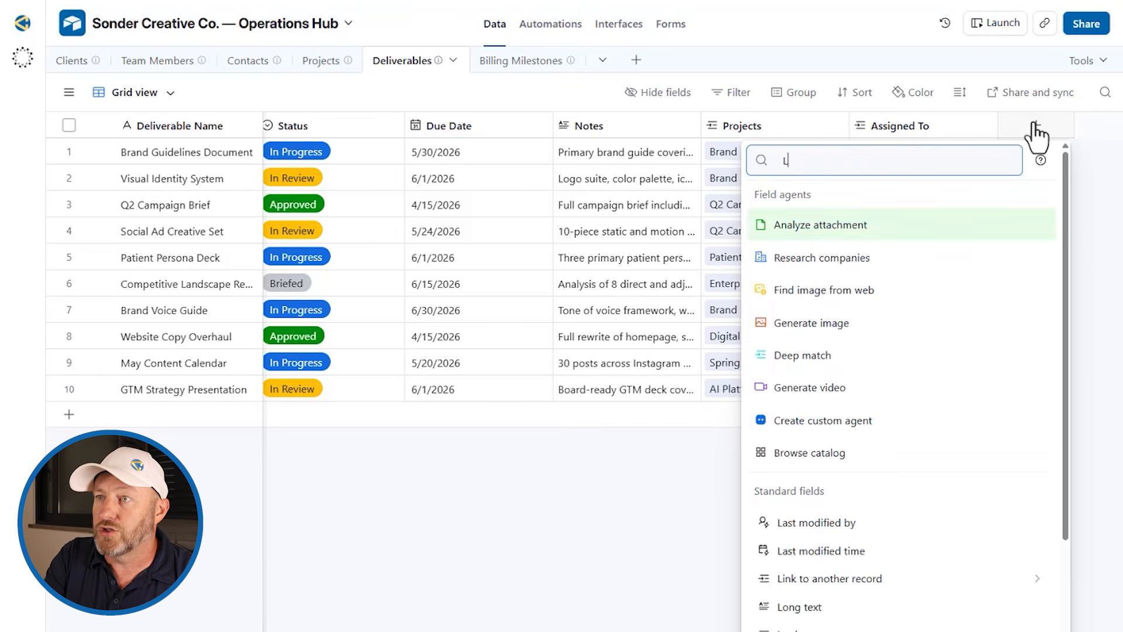
left_click(922, 199)
left_click(801, 324)
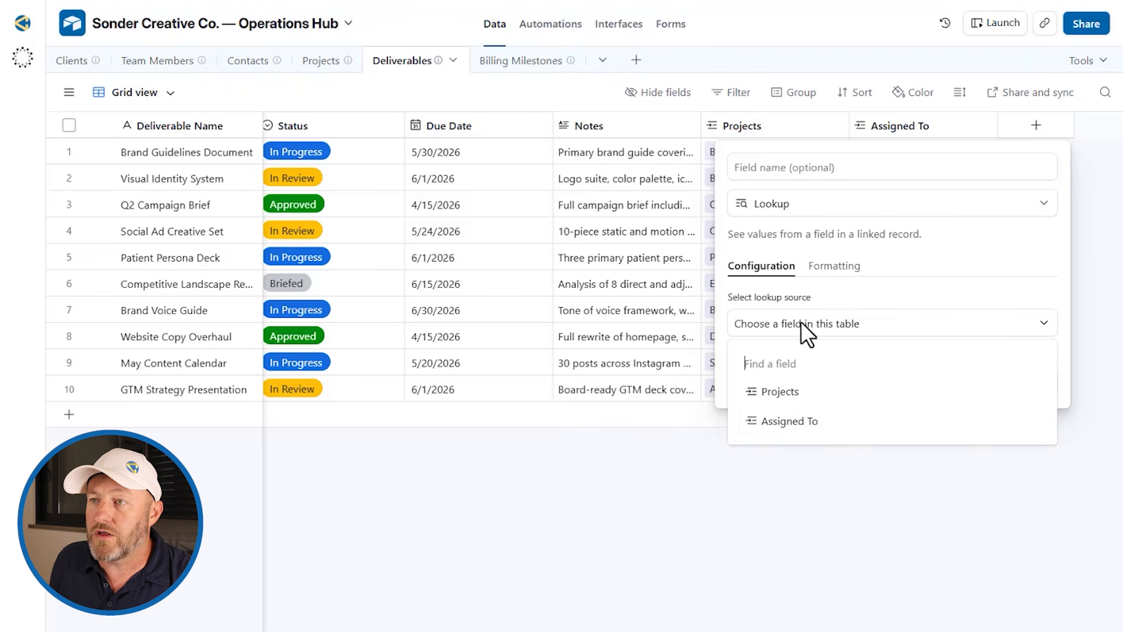
left_click(784, 421)
left_click(788, 383)
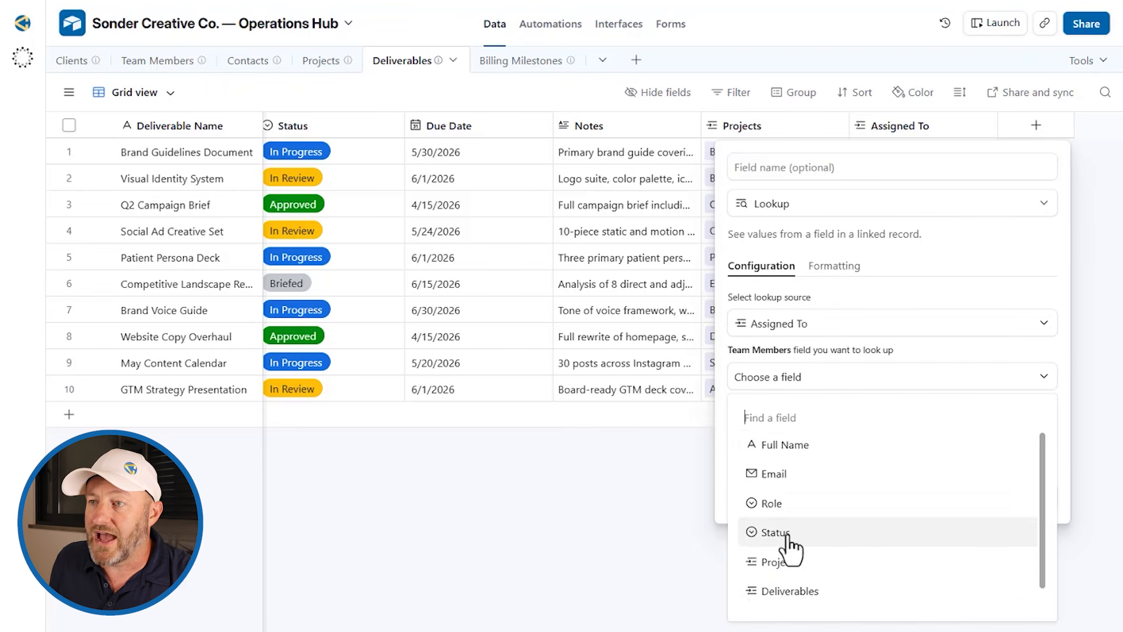
scroll(782, 585, "down", 2)
left_click(783, 597)
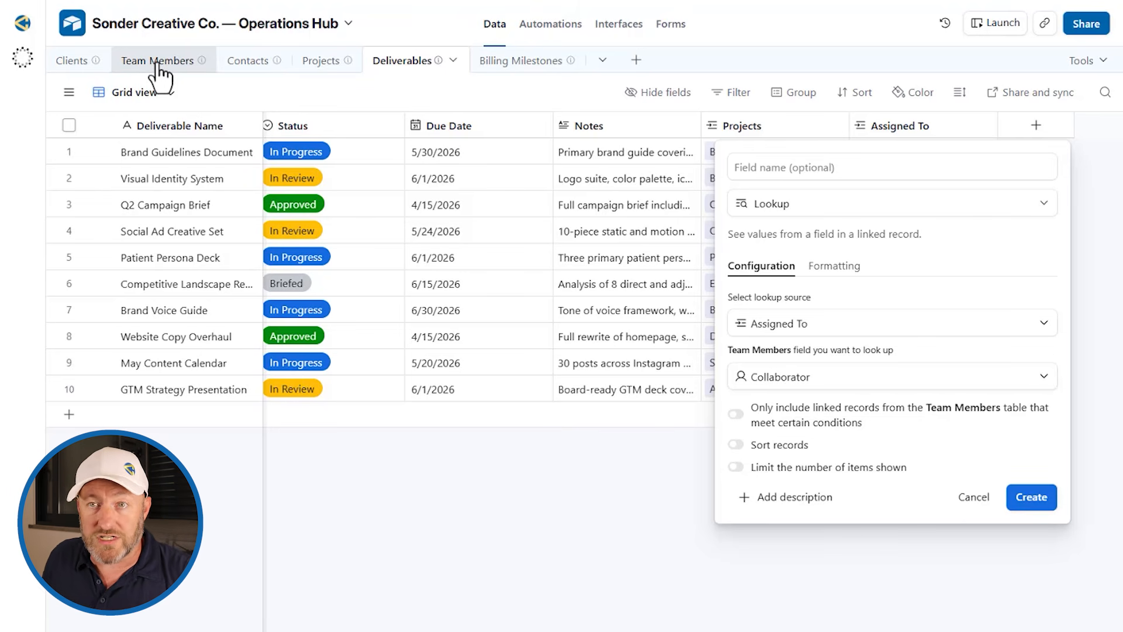
left_click(1052, 496)
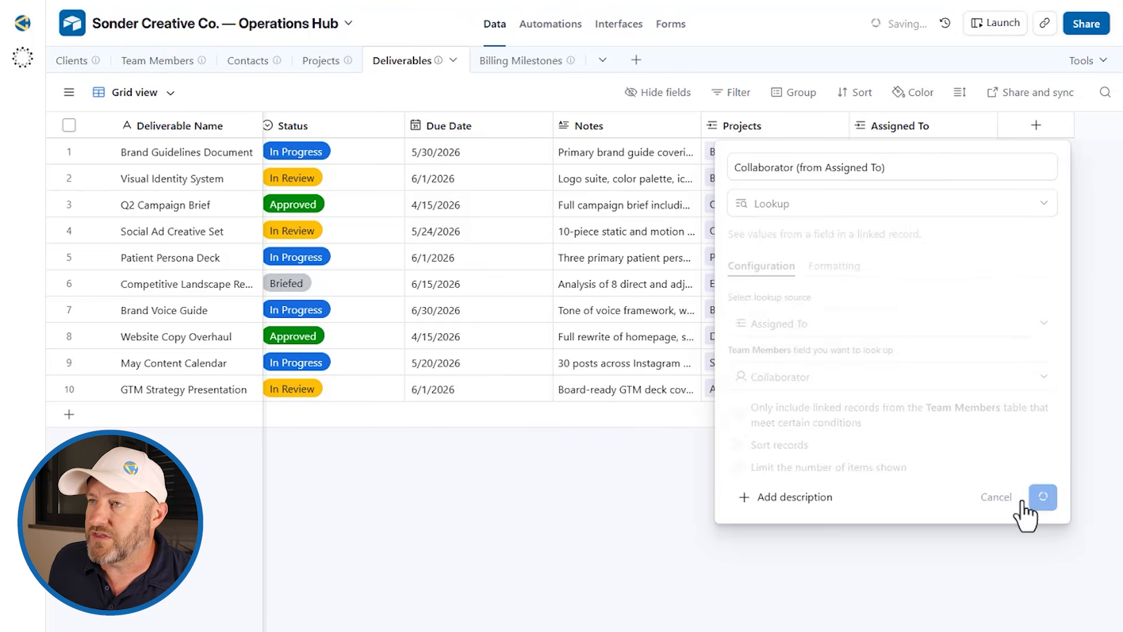
left_click(994, 388)
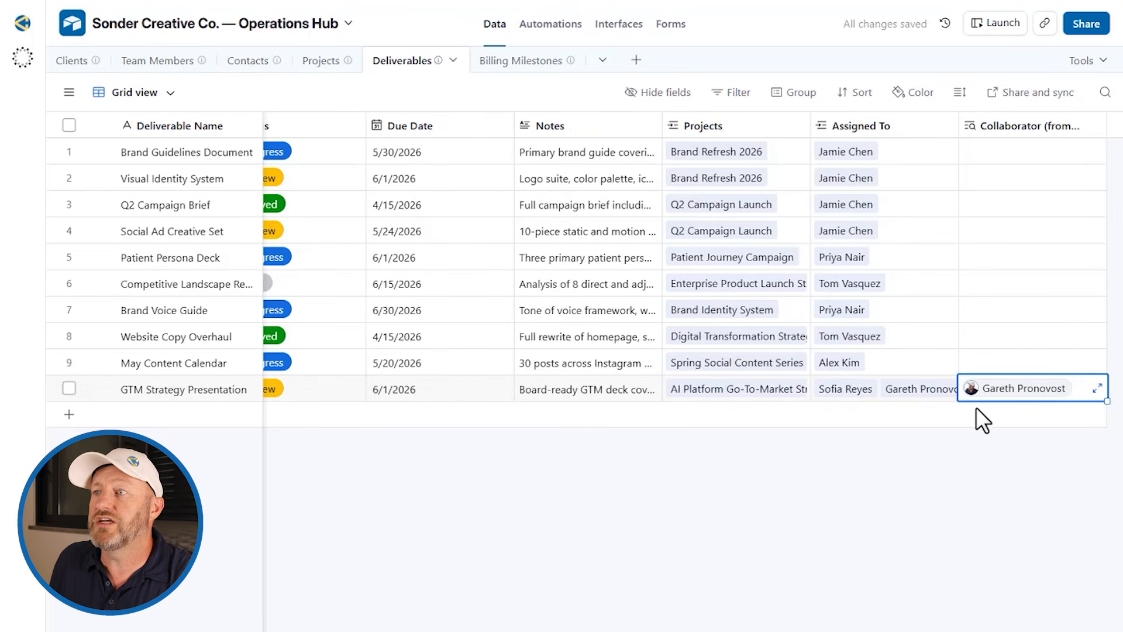
mouse_move(997, 389)
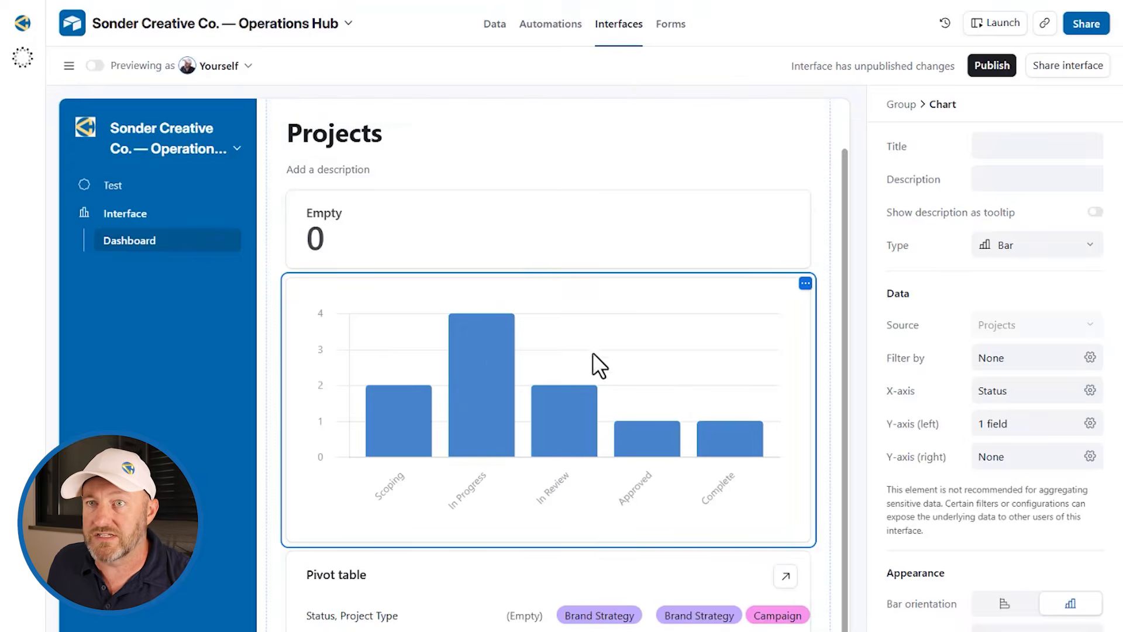
Step: Add a List page to the Test interface connected to the Deliverables table
left_click(69, 65)
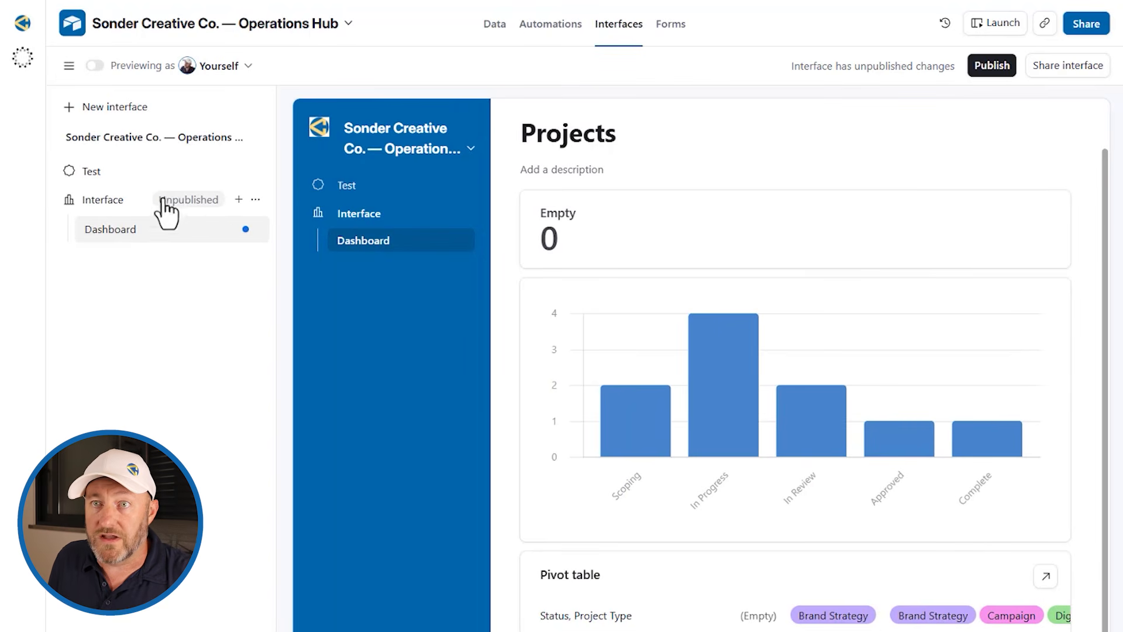
left_click(228, 171)
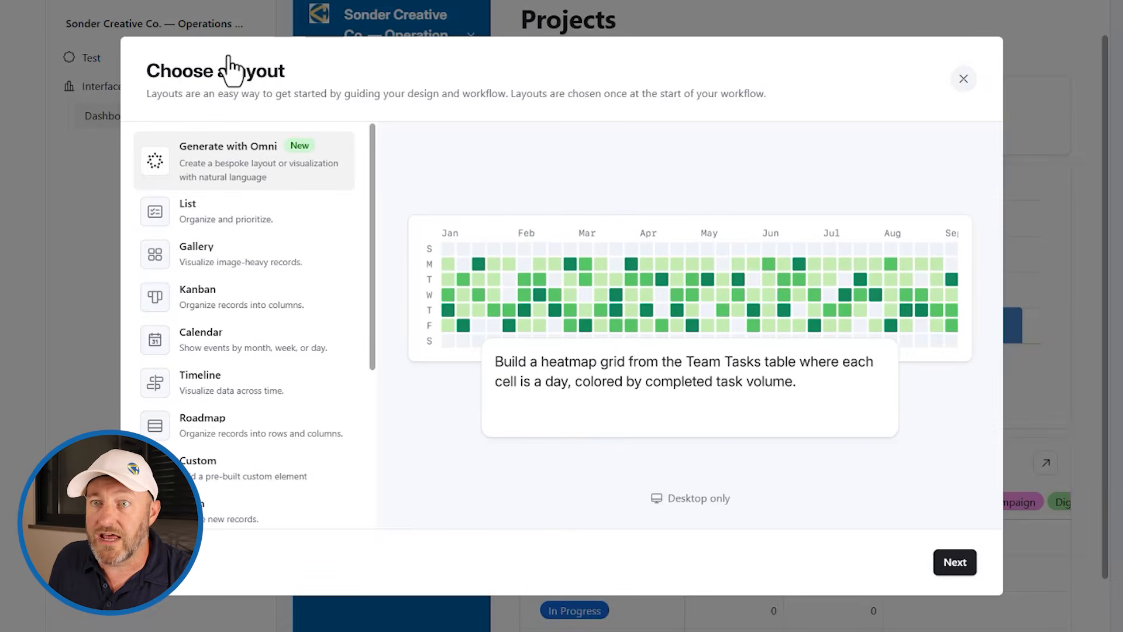
left_click(226, 220)
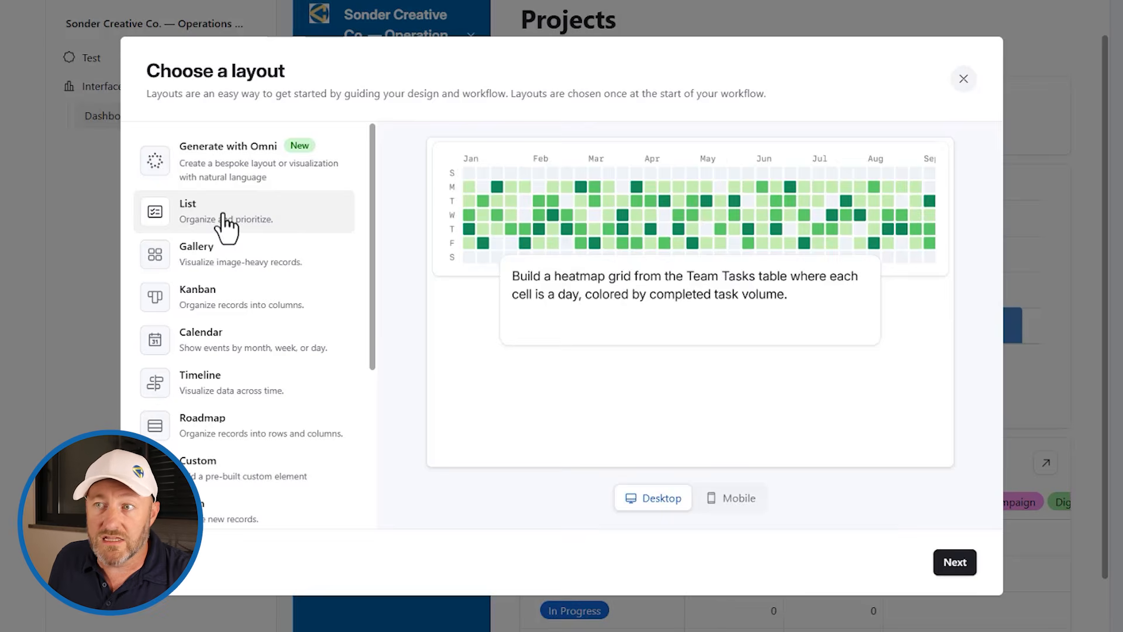
left_click(955, 561)
left_click(214, 176)
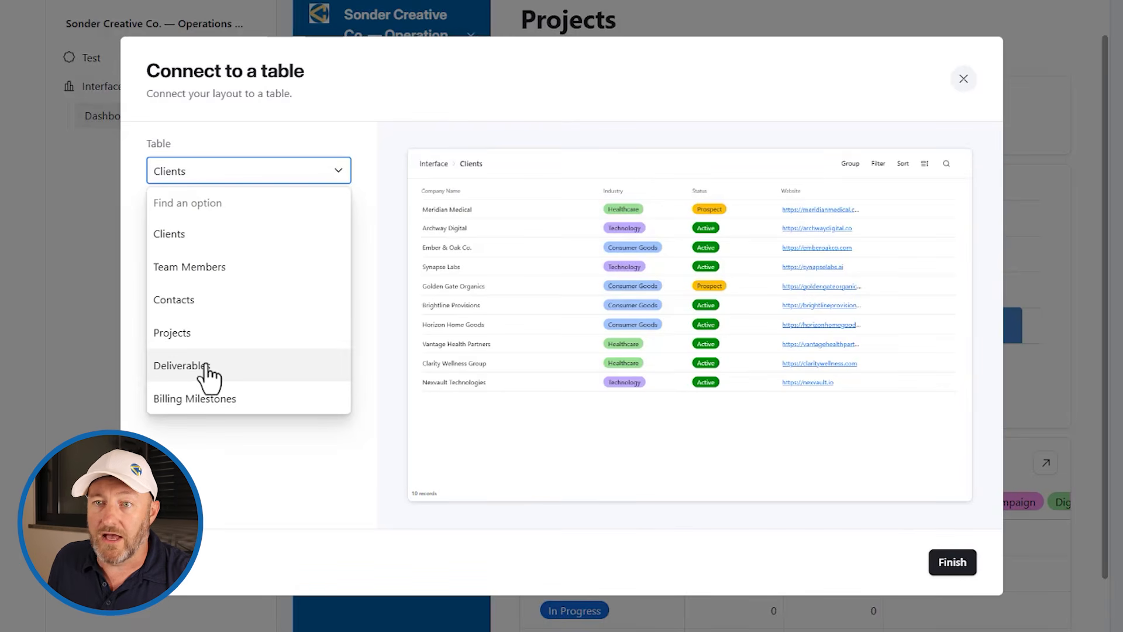
left_click(176, 367)
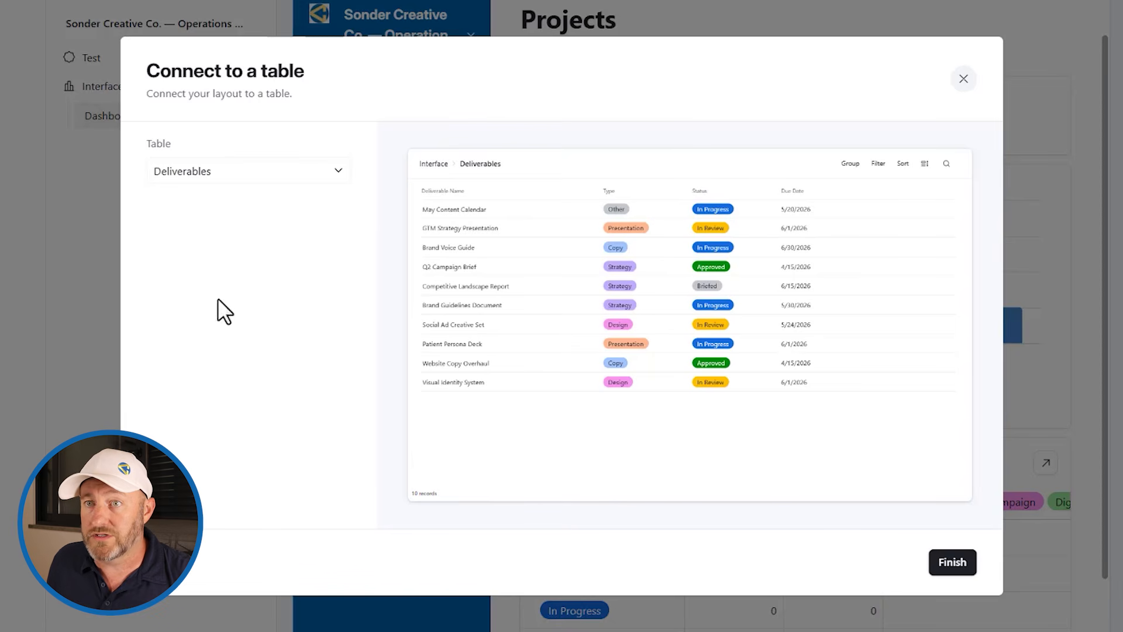
left_click(954, 562)
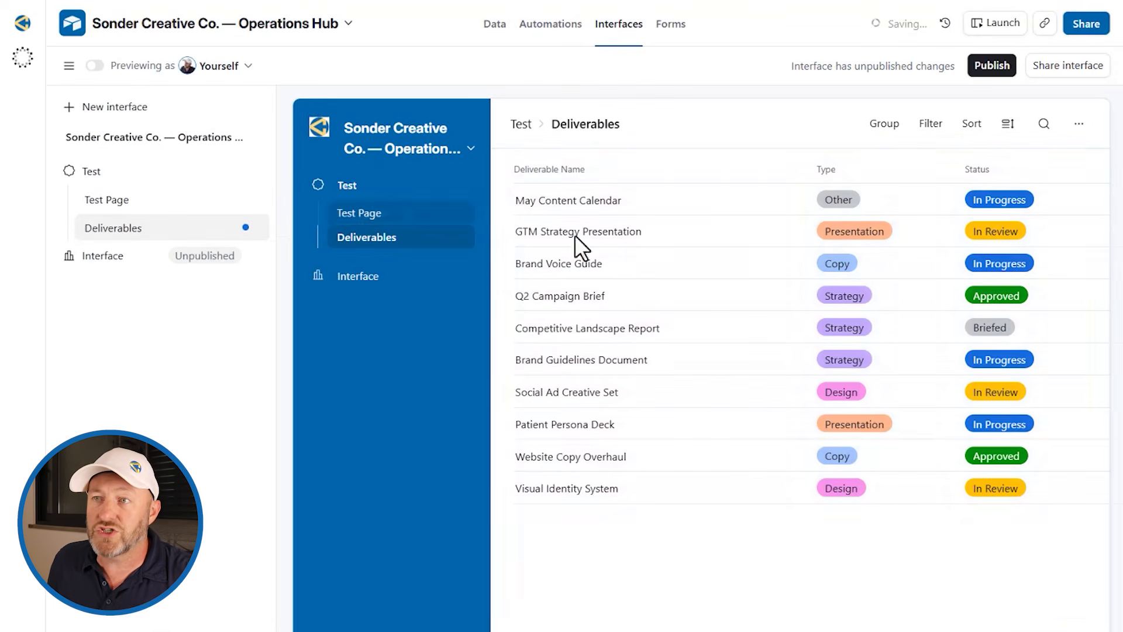
Step: Add a page filter condition on Collaborator (from Assigned To) using has any of
left_click(749, 120)
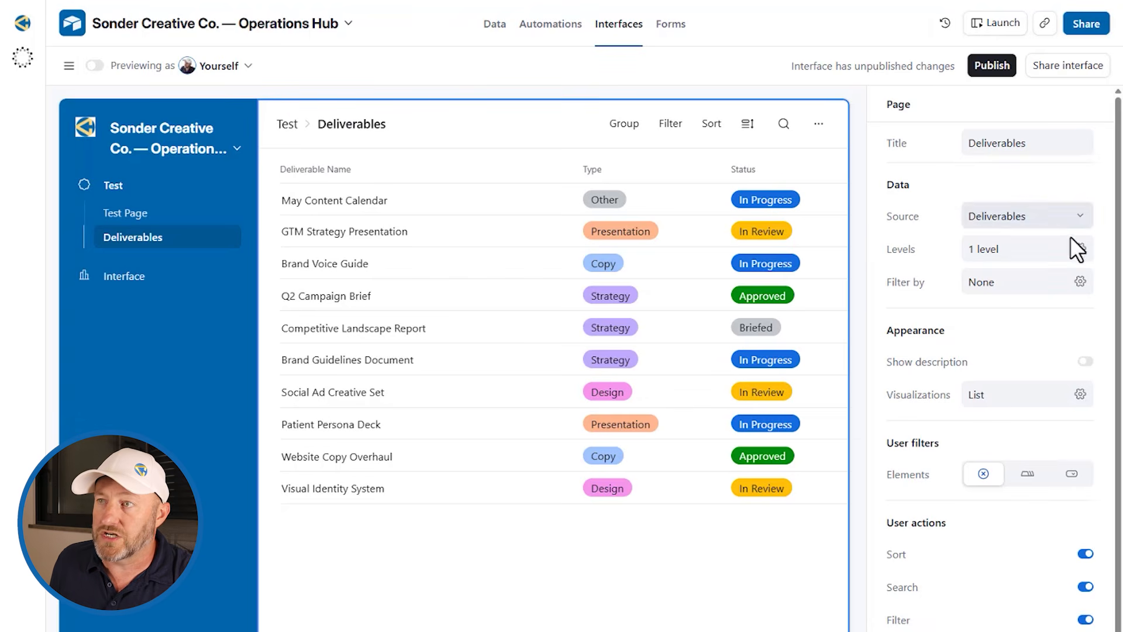
left_click(1000, 286)
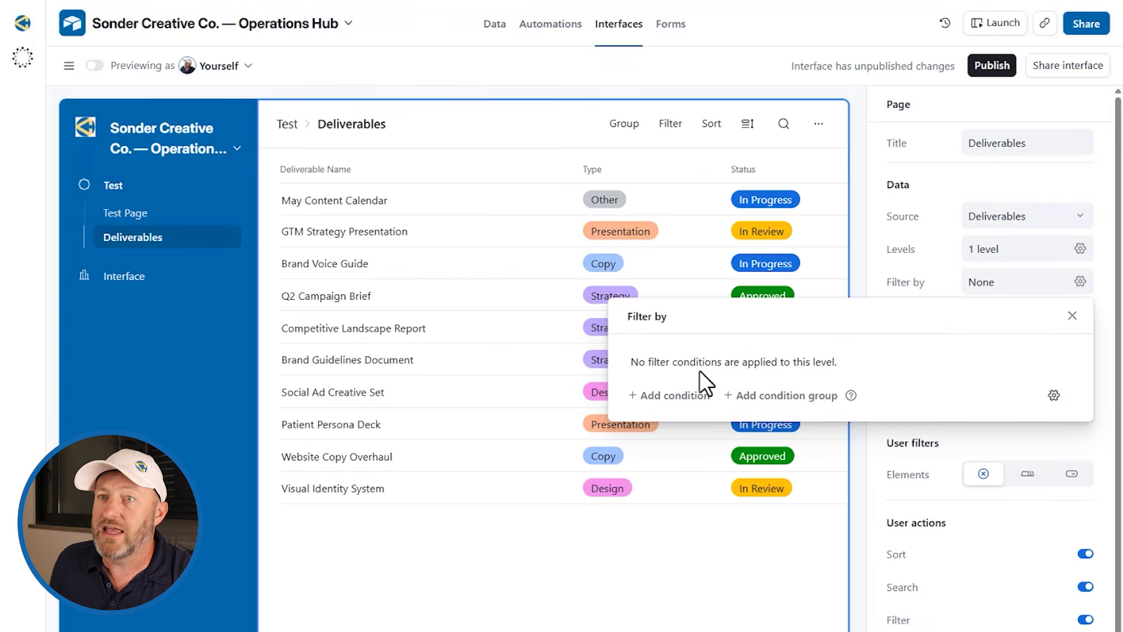
left_click(696, 396)
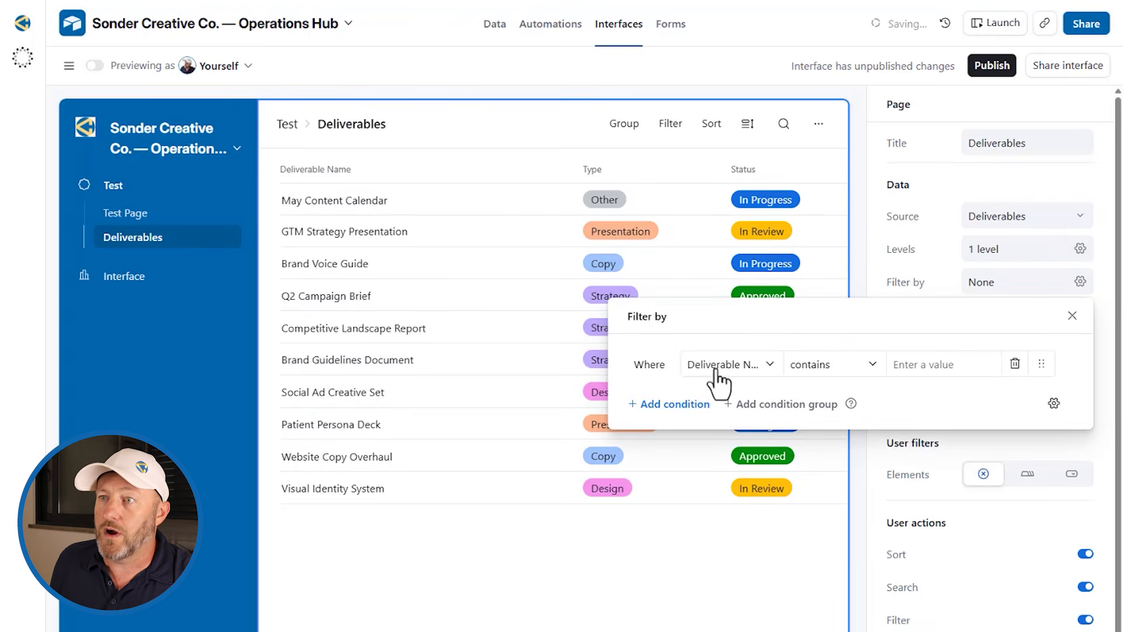
left_click(724, 365)
scroll(749, 515, "down", 2)
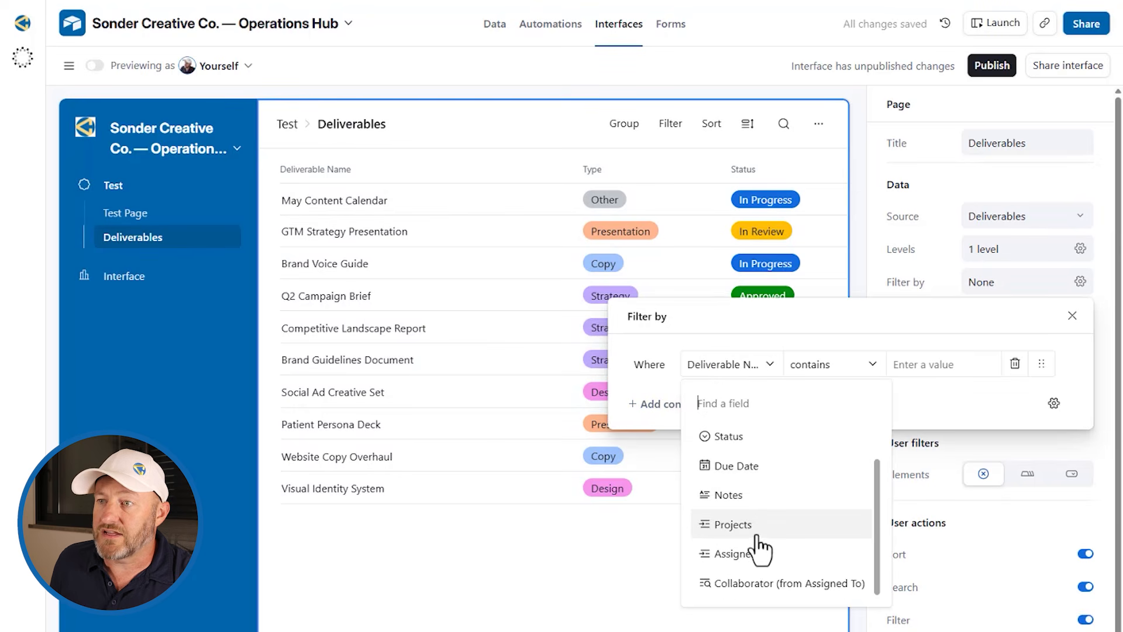
left_click(756, 584)
left_click(831, 365)
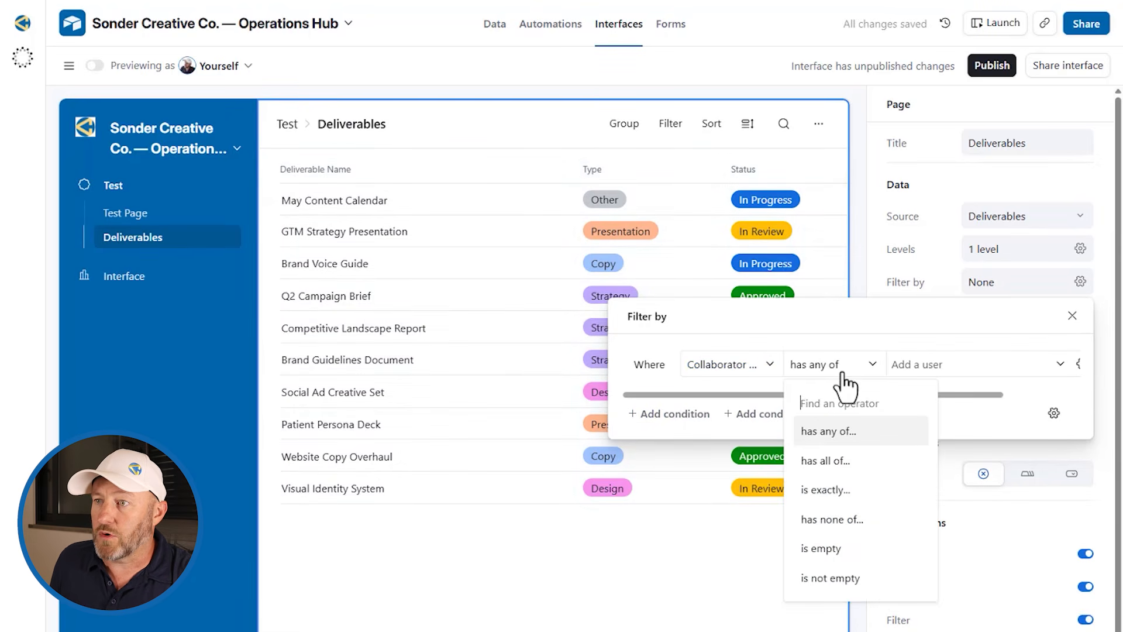
left_click(842, 437)
Step: Enable group member matching and set the condition value to Current user
scroll(995, 376, "right", 3)
left_click(992, 365)
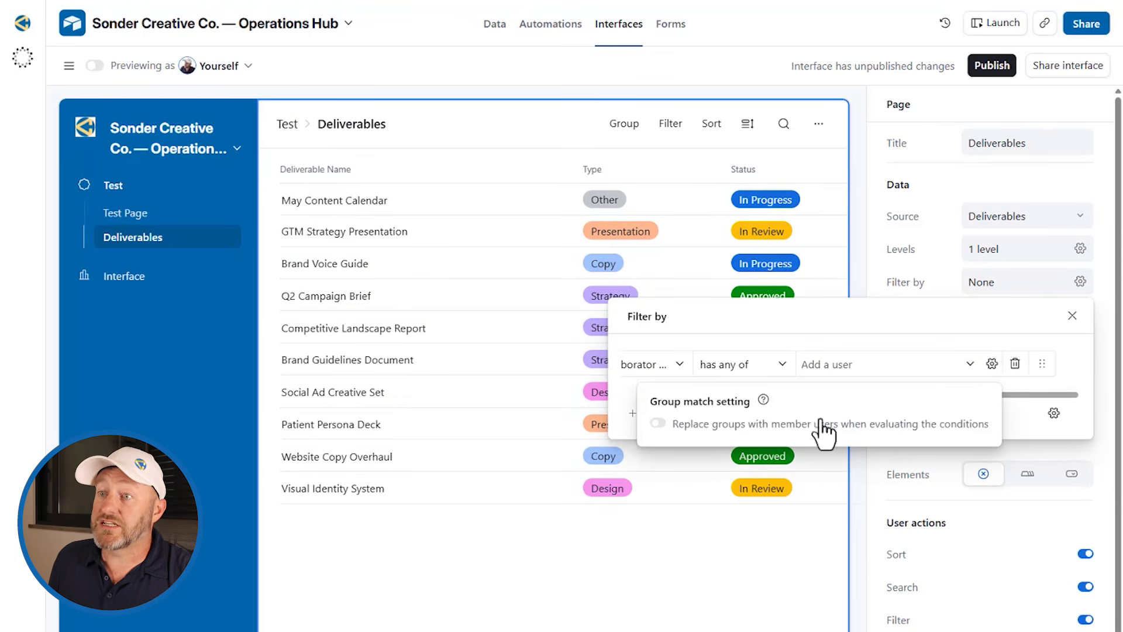
left_click(658, 423)
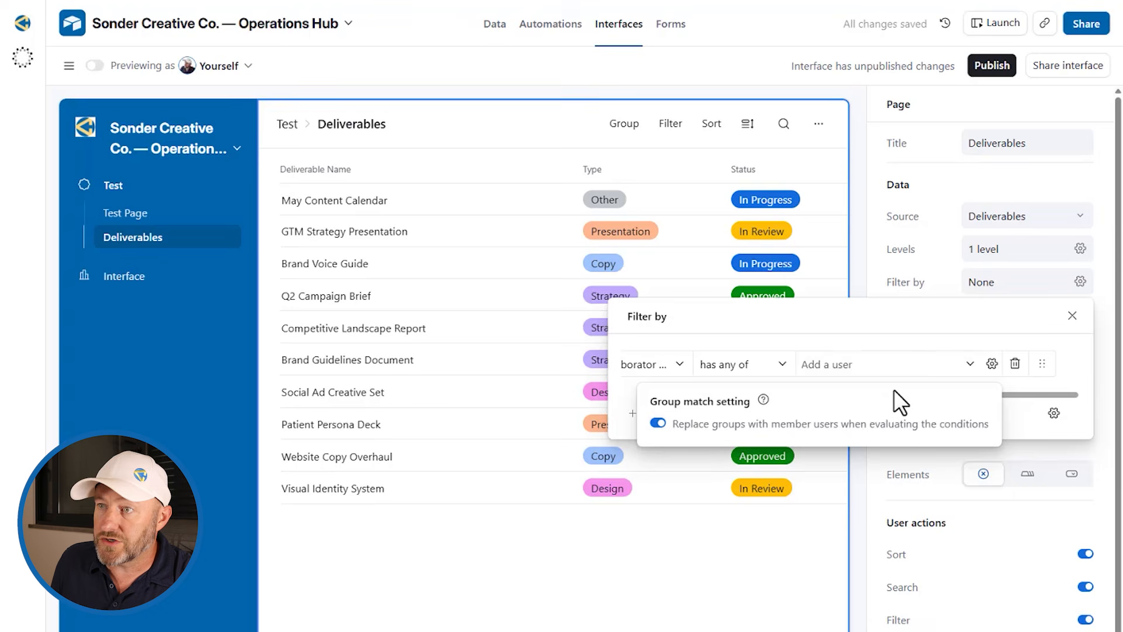
left_click(919, 367)
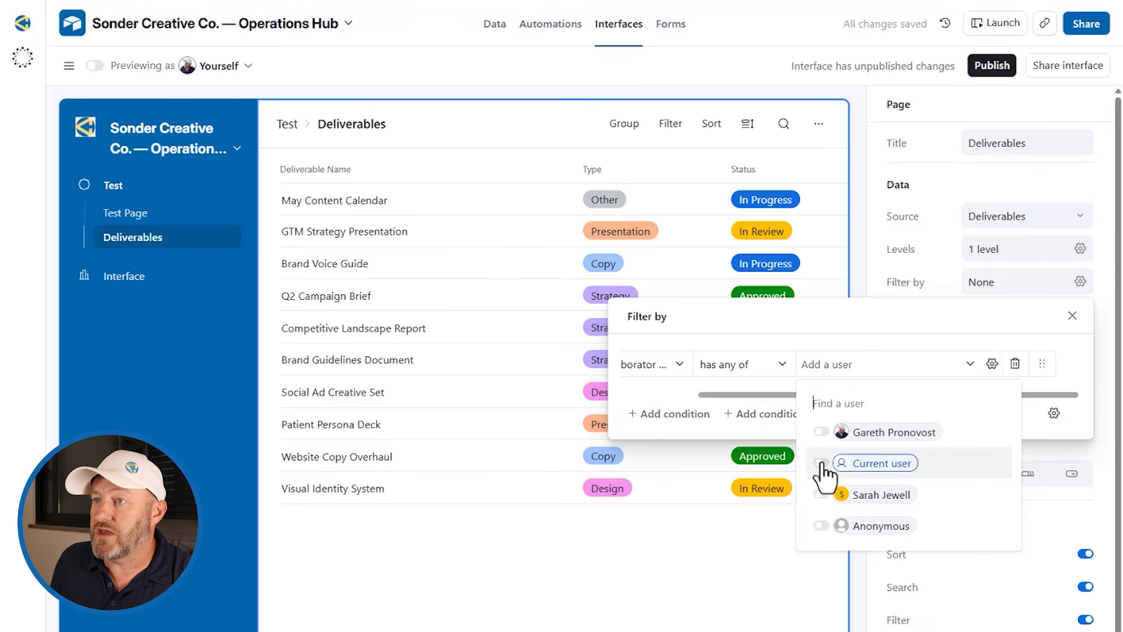
left_click(871, 463)
left_click(960, 332)
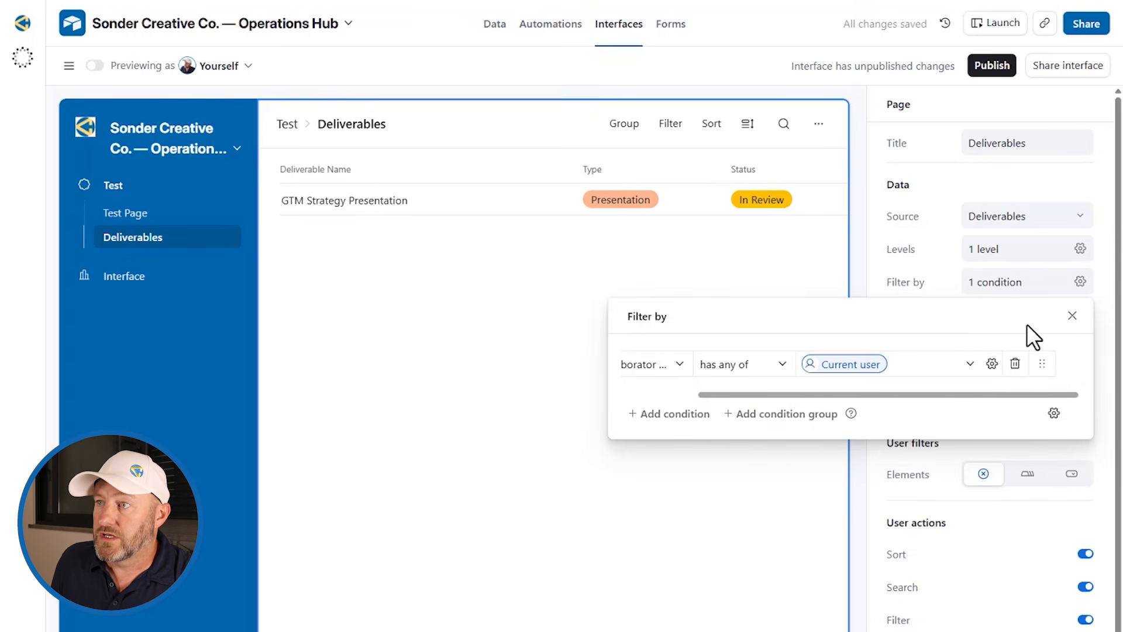
left_click(1072, 316)
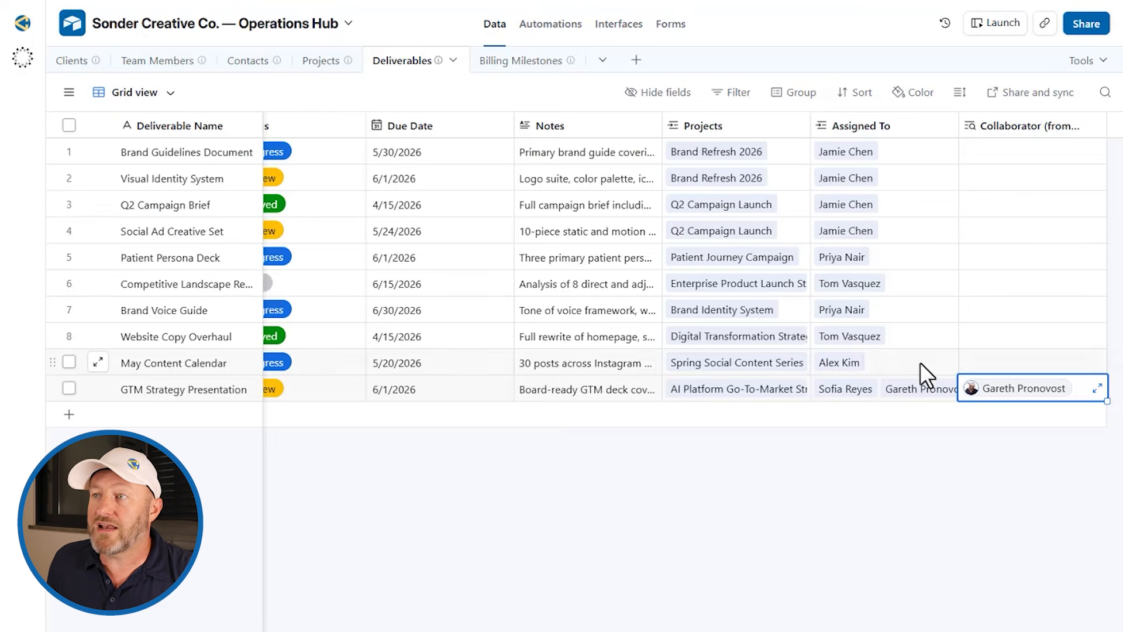
left_click(986, 309)
left_click(986, 309)
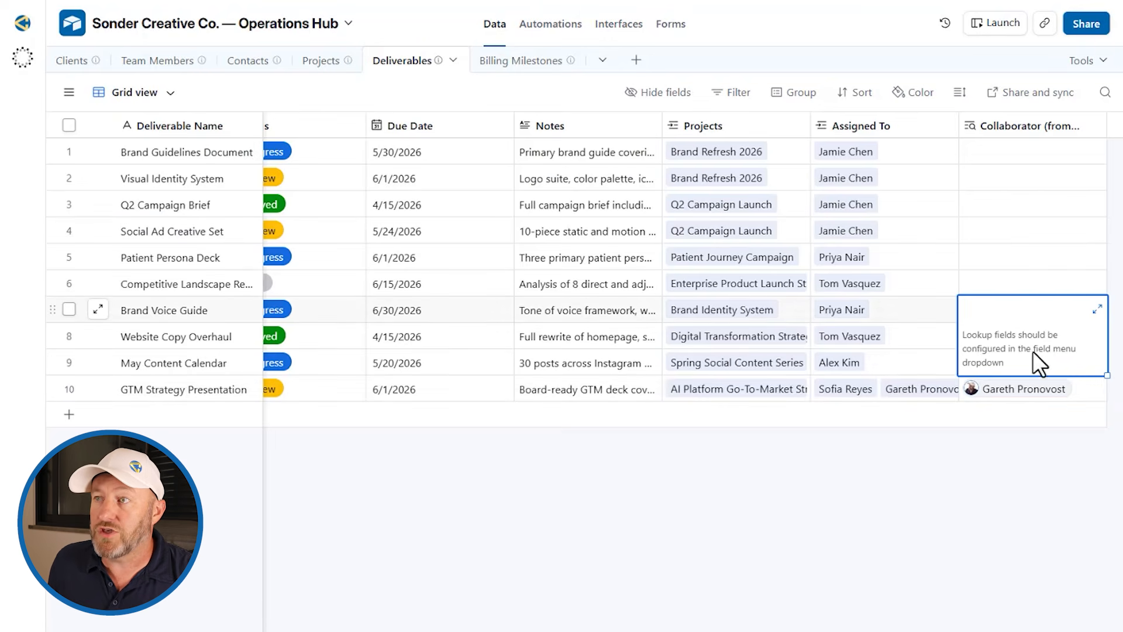
left_click(187, 61)
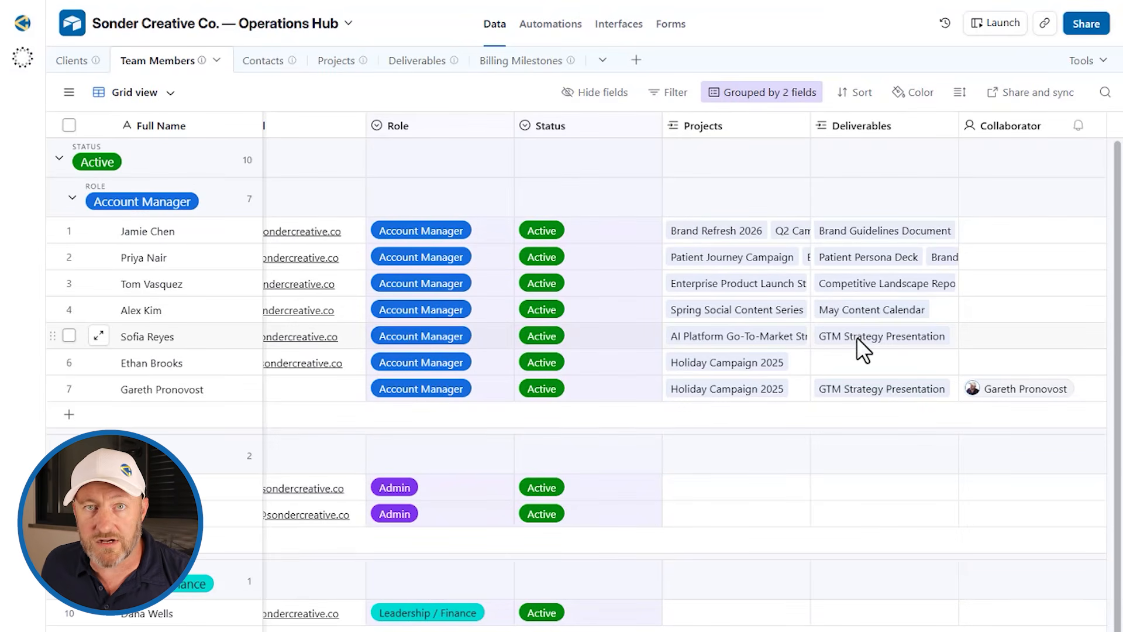
left_click(618, 24)
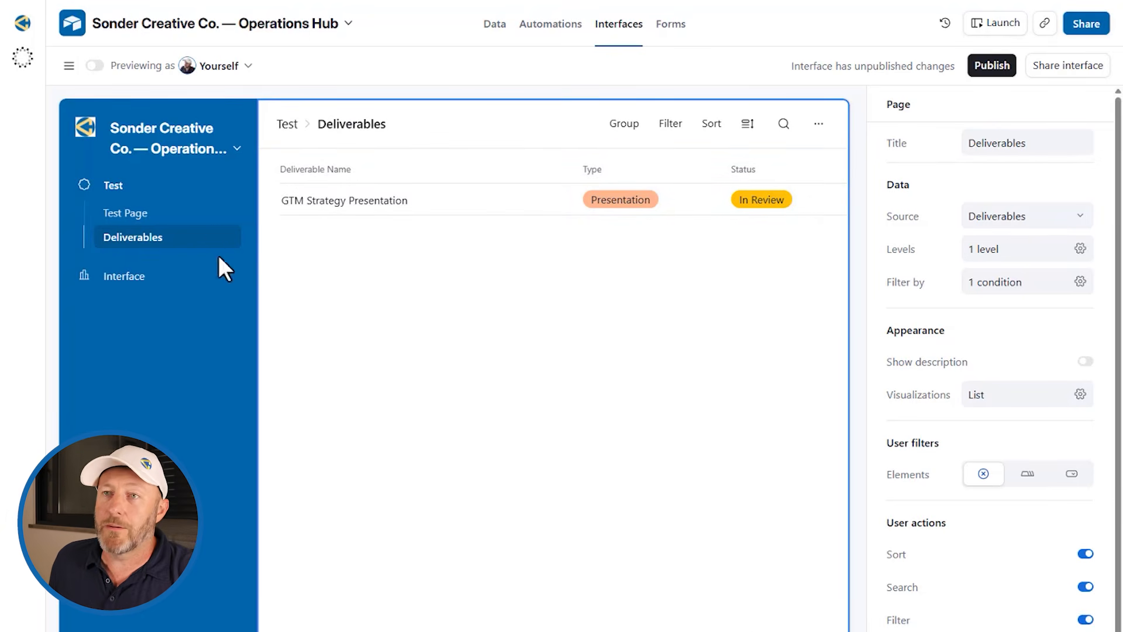
Step: Add a Kanban page under Test using the Projects table, stacked by Status
left_click(69, 66)
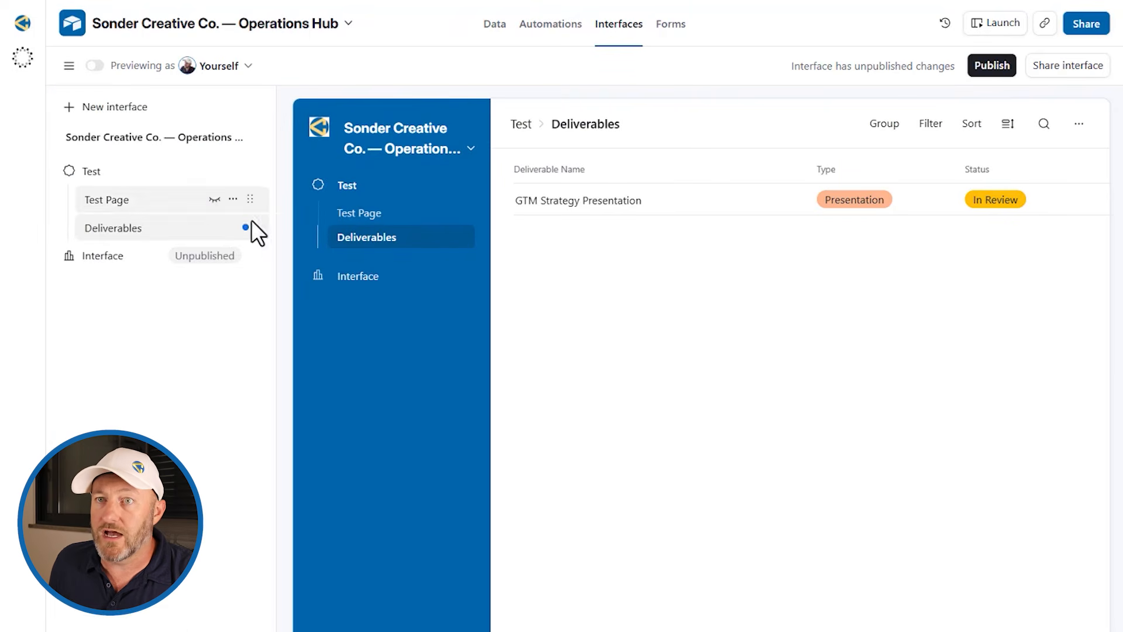
left_click(232, 170)
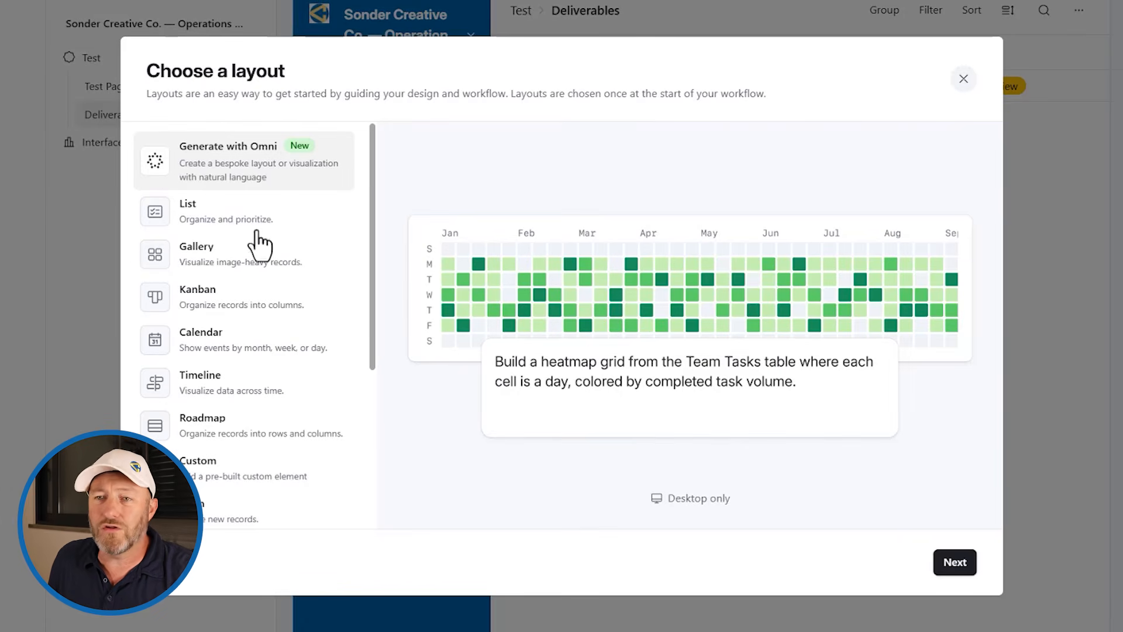
scroll(281, 333, "down", 3)
scroll(266, 306, "up", 3)
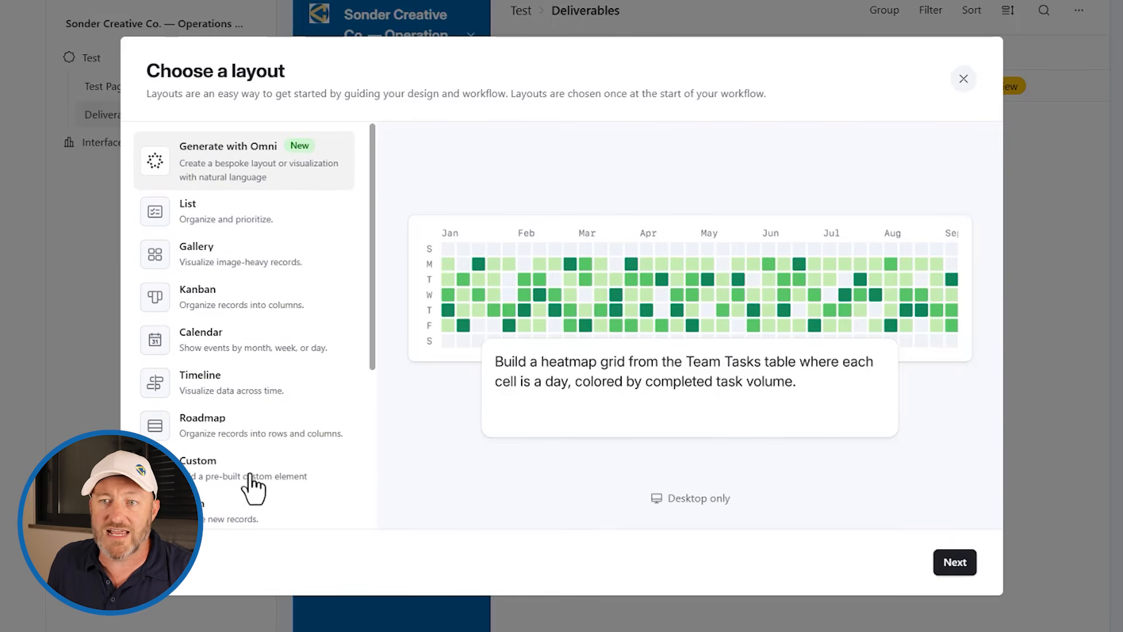
left_click(228, 312)
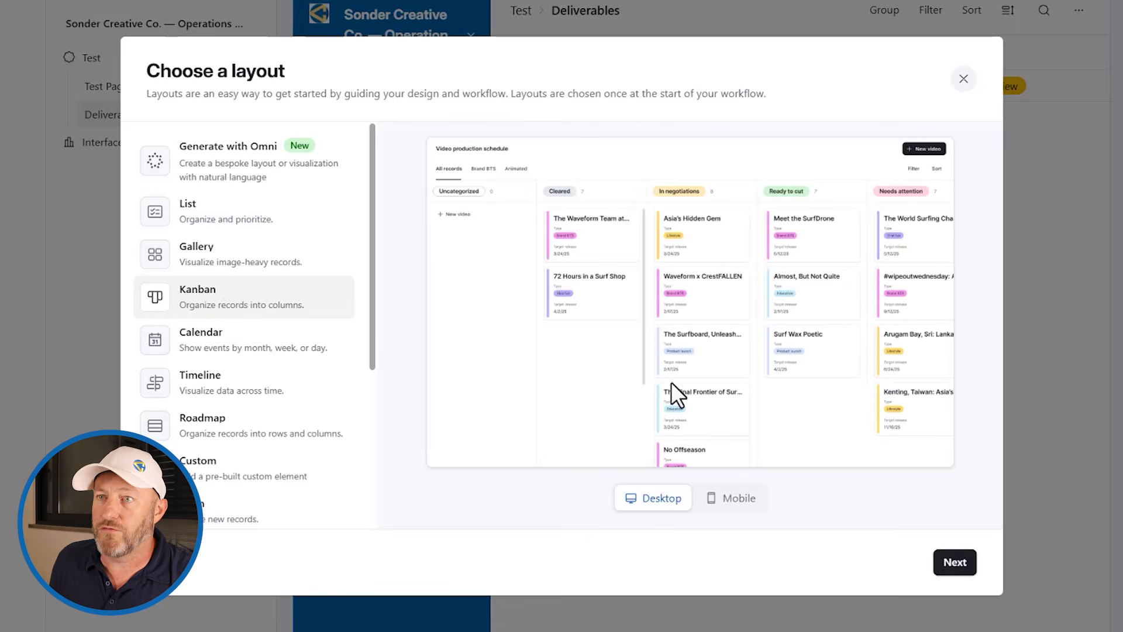
left_click(959, 562)
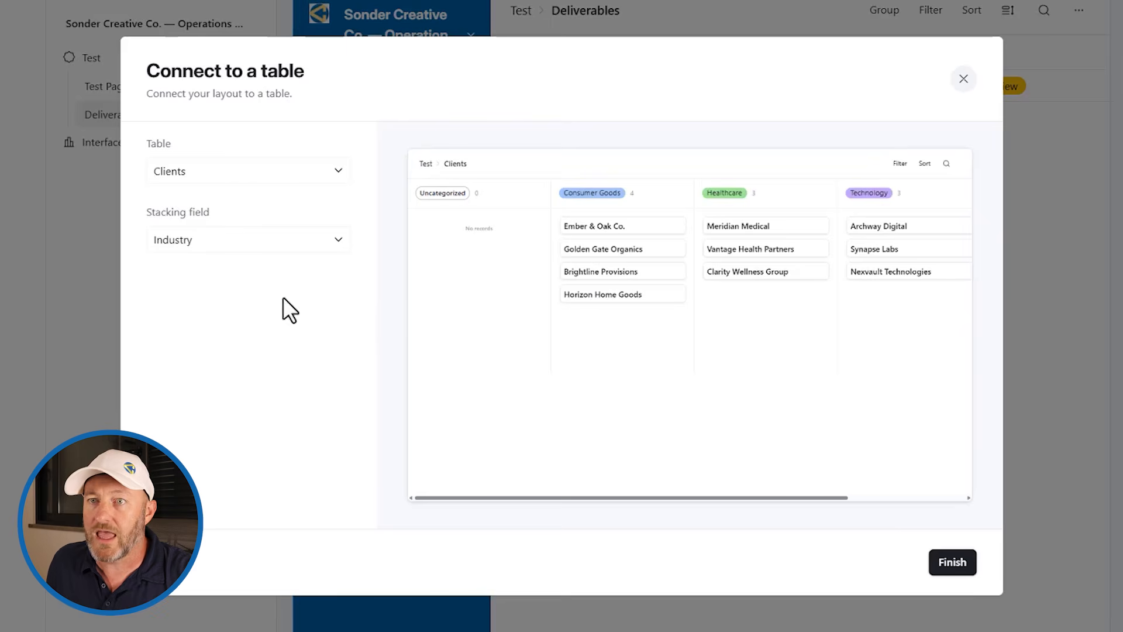
left_click(232, 171)
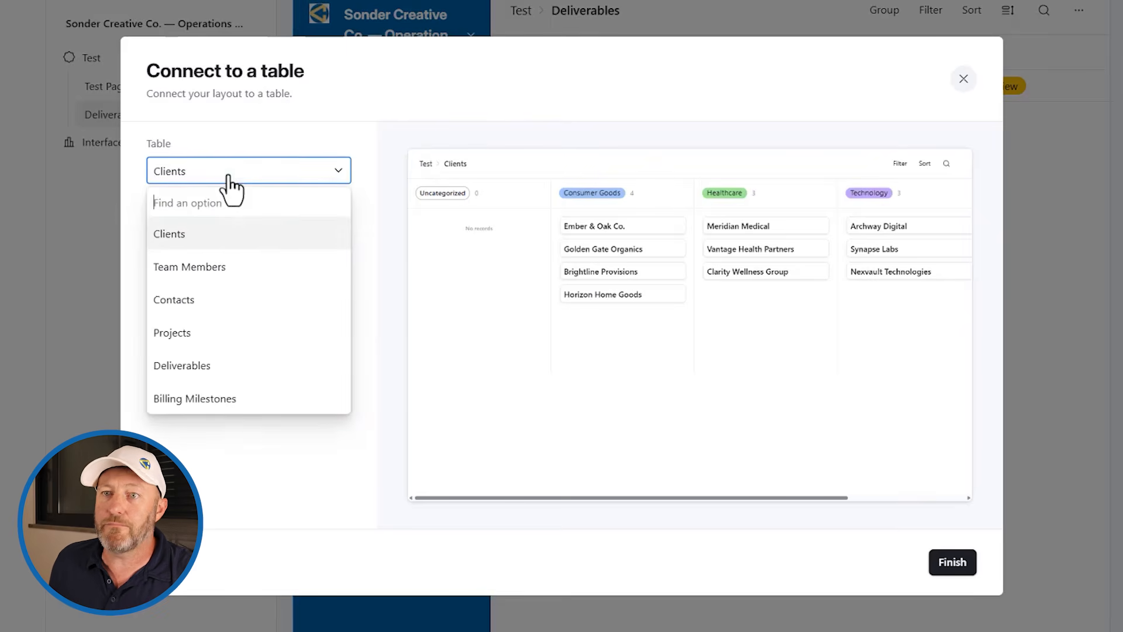
left_click(221, 334)
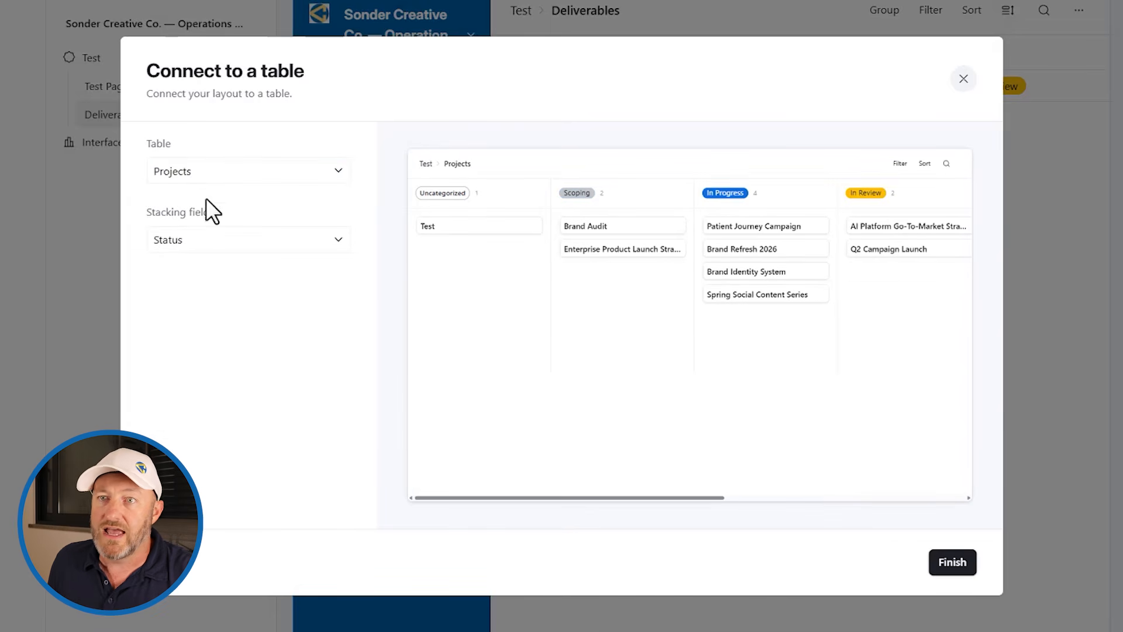
left_click(215, 251)
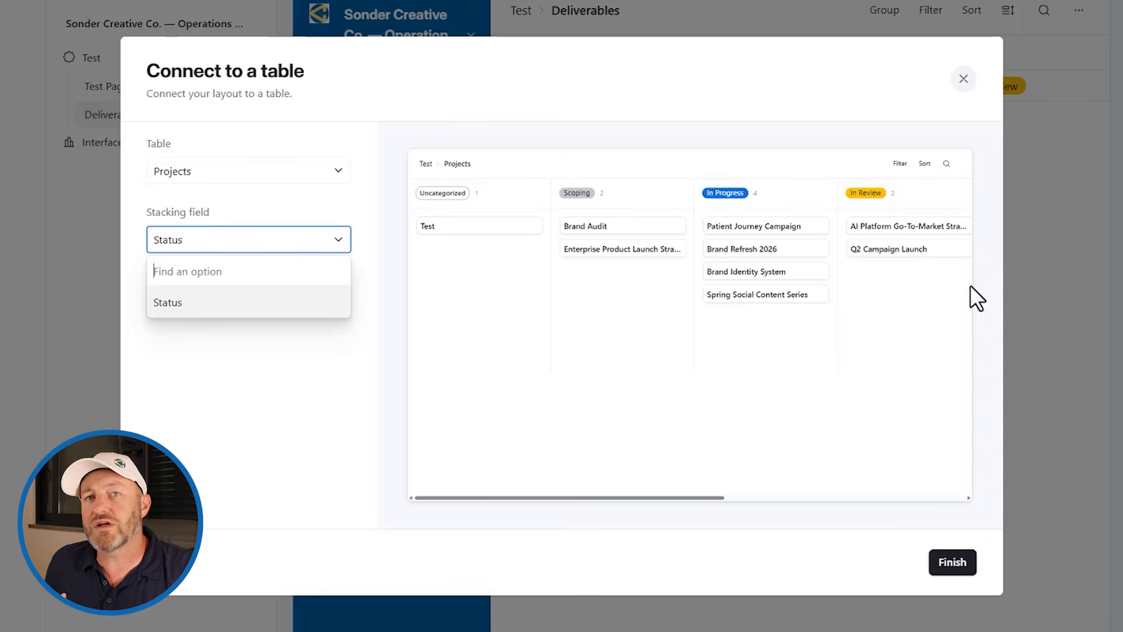
left_click(965, 576)
left_click(965, 576)
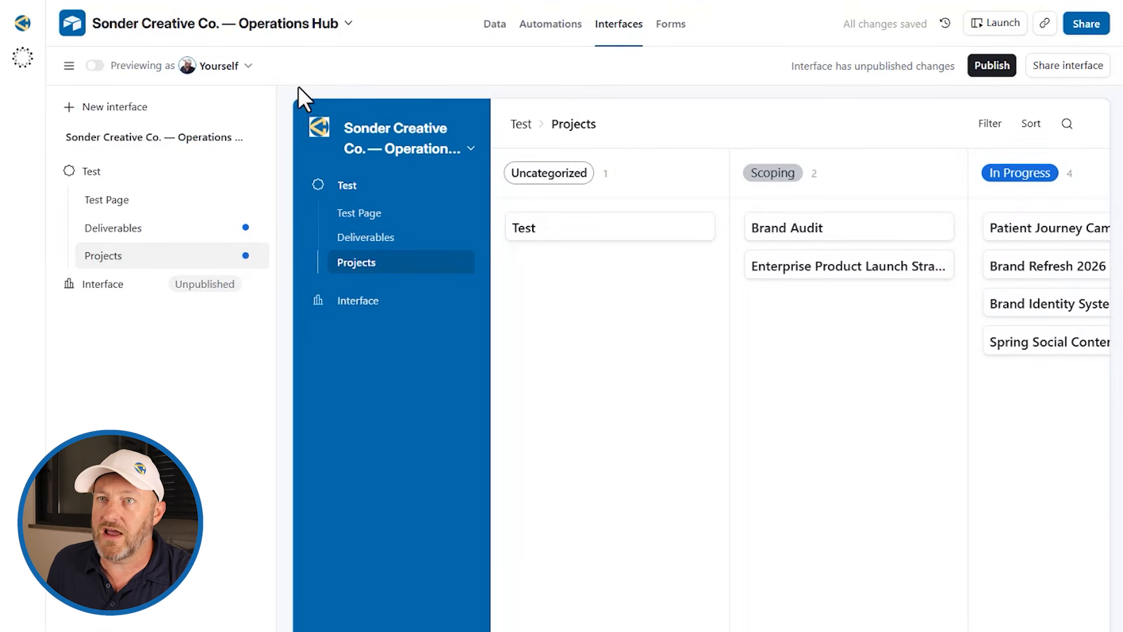
Step: Add a Projects board filter condition on Collaborator (from Account Manager)
left_click(69, 65)
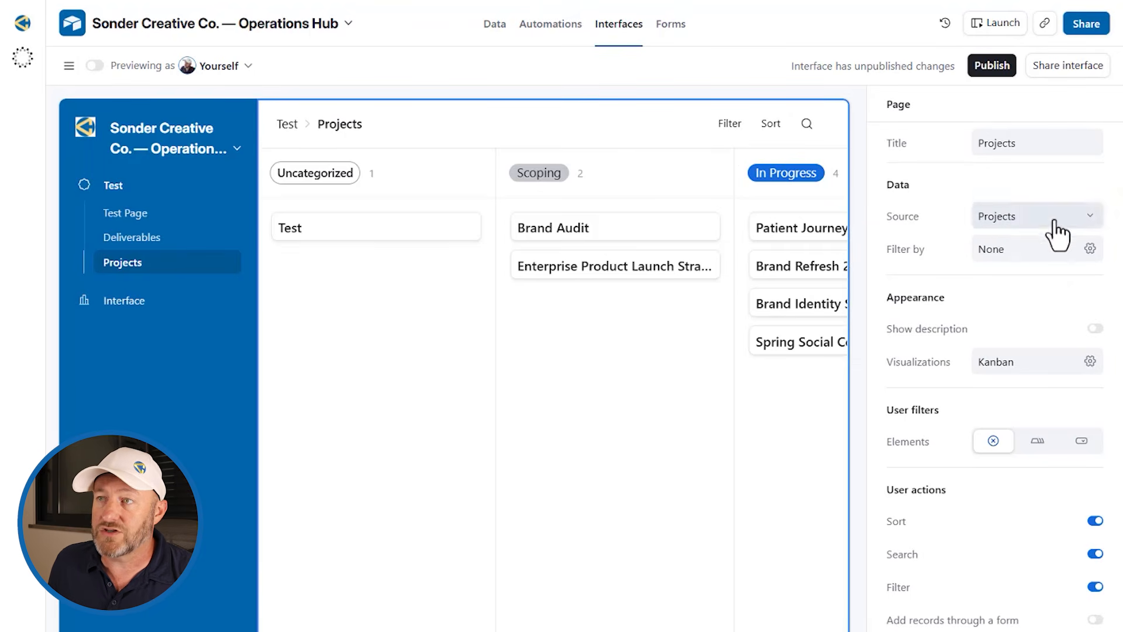
left_click(1018, 253)
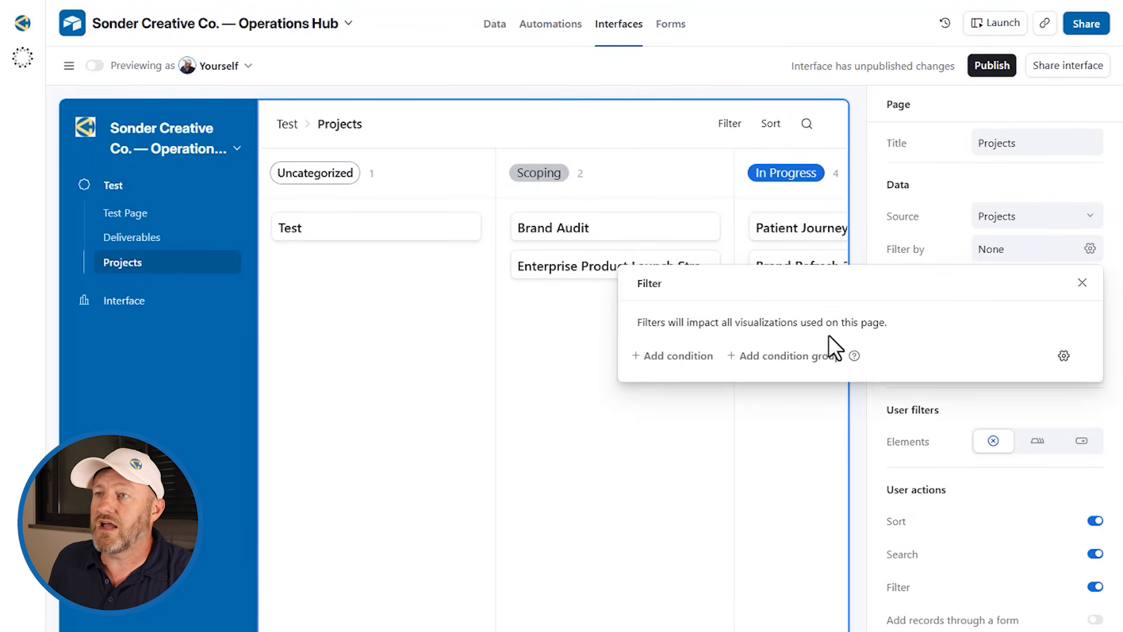
left_click(699, 356)
left_click(740, 357)
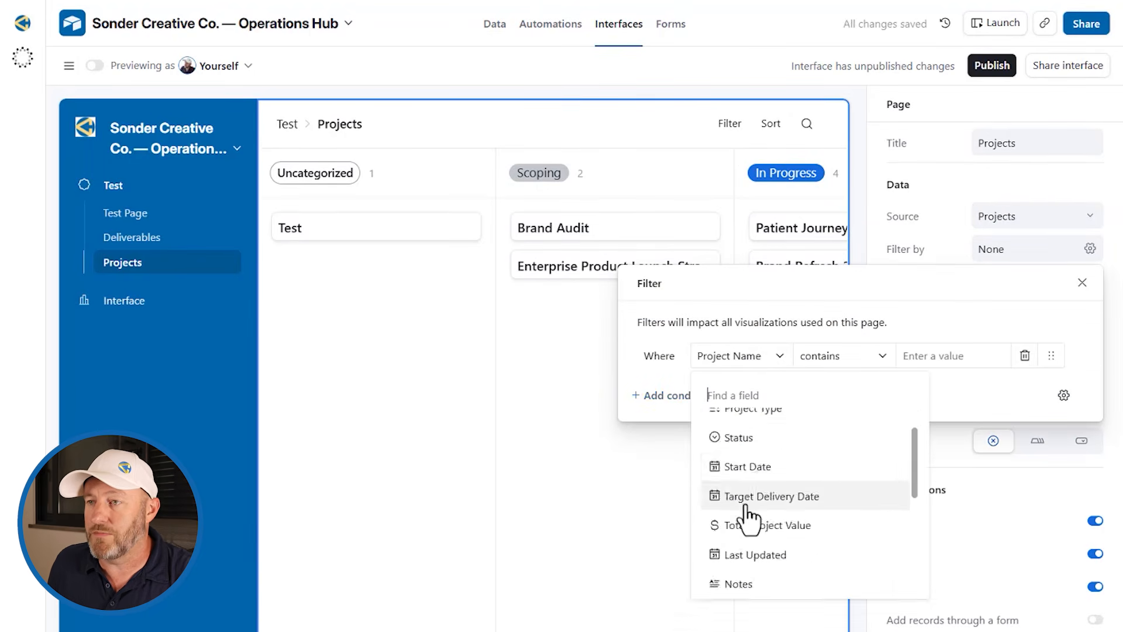
scroll(753, 527, "down", 5)
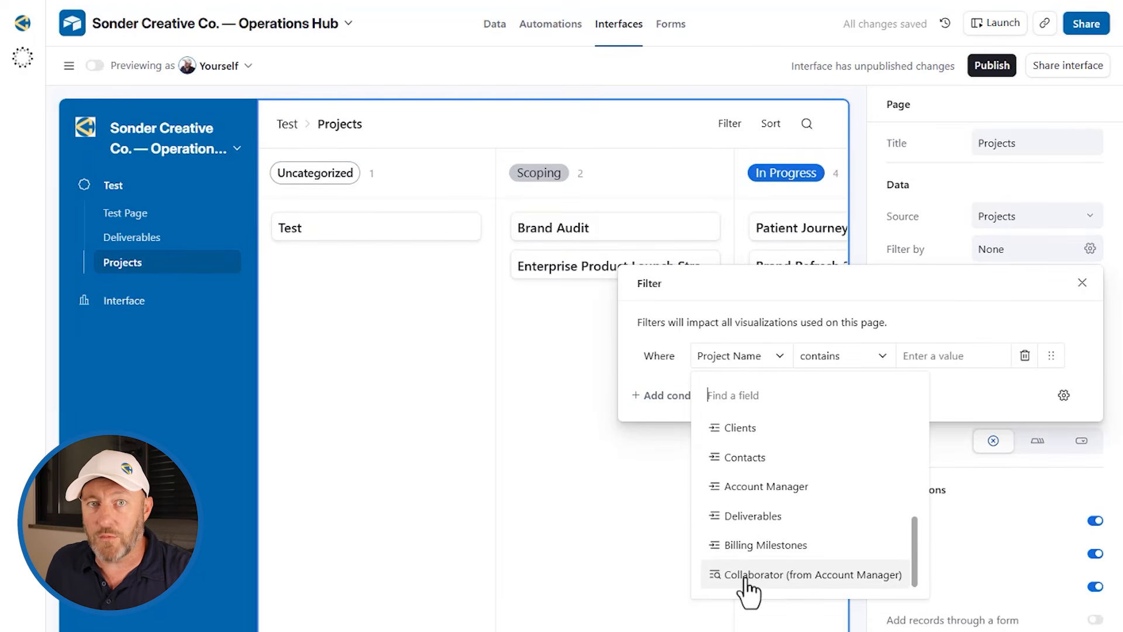
left_click(761, 575)
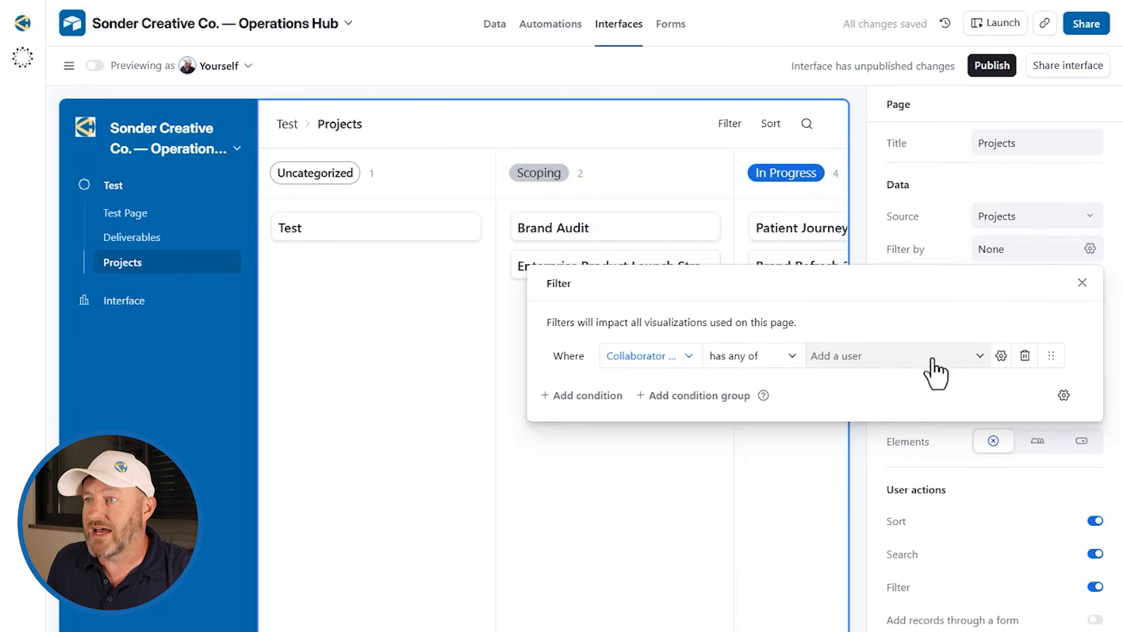
Step: Match the condition to Current user, close the filter, and review the board
left_click(1001, 355)
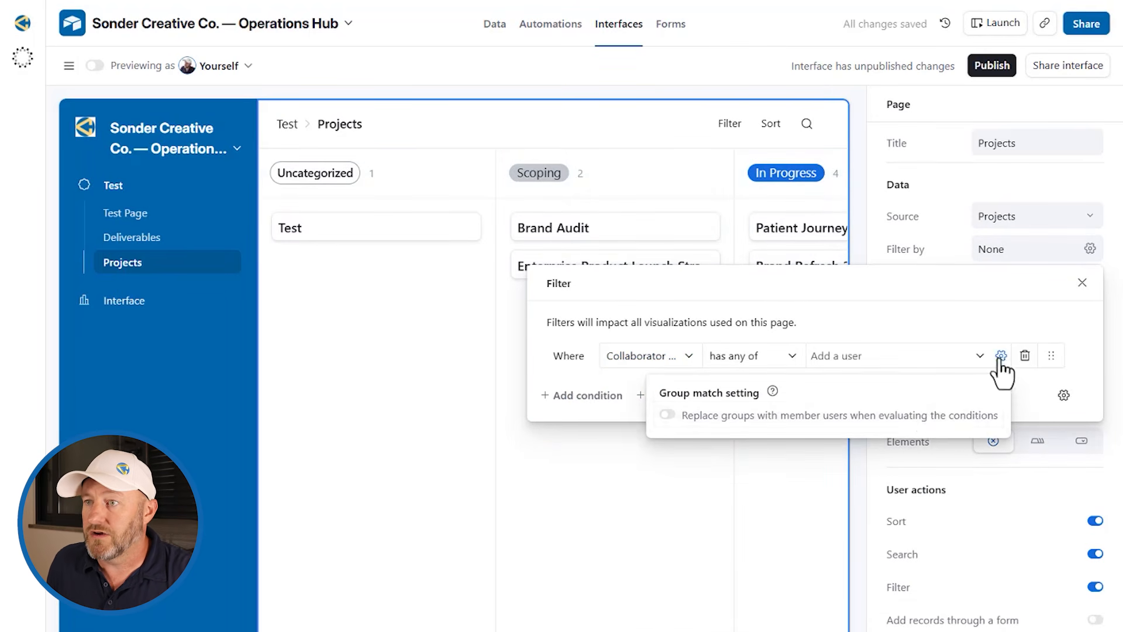
left_click(936, 358)
left_click(898, 455)
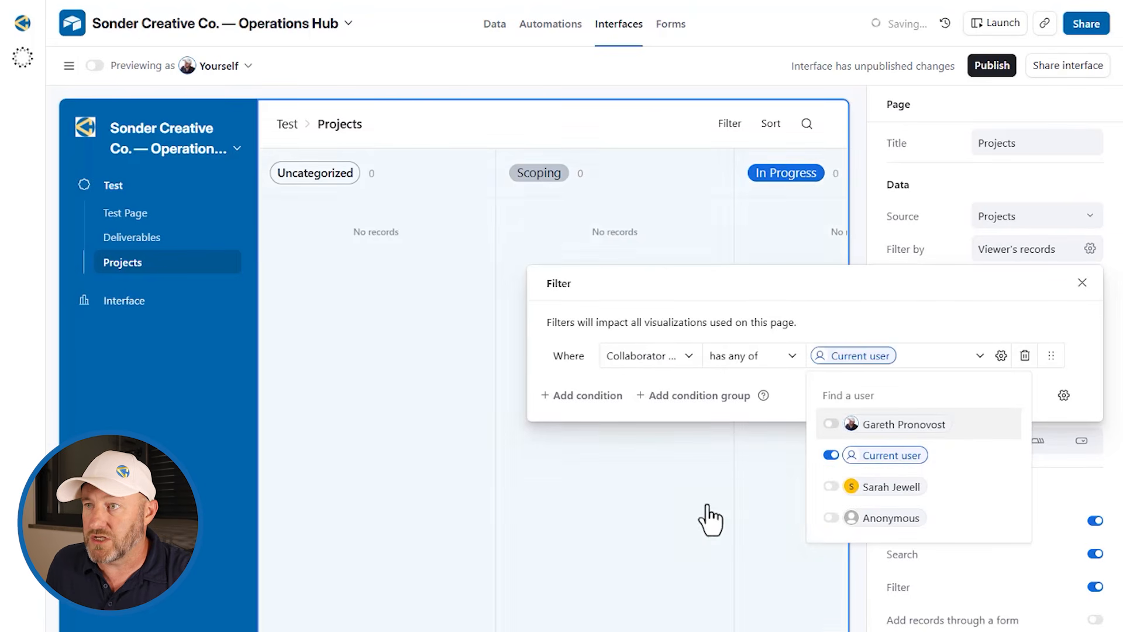
left_click(860, 221)
left_click(860, 219)
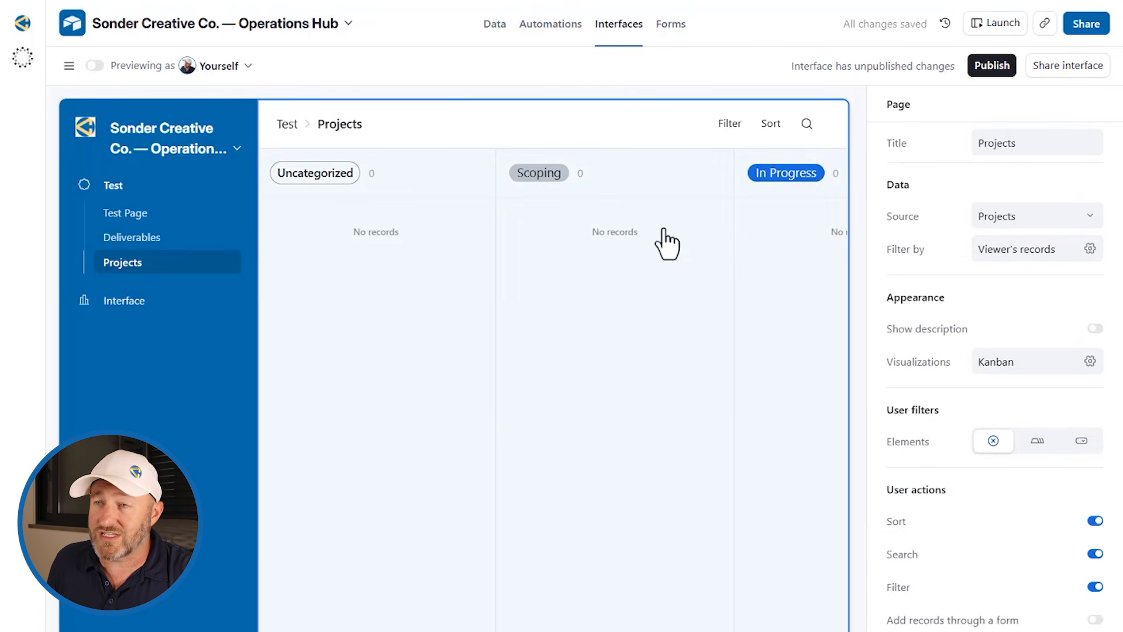
left_click(629, 332)
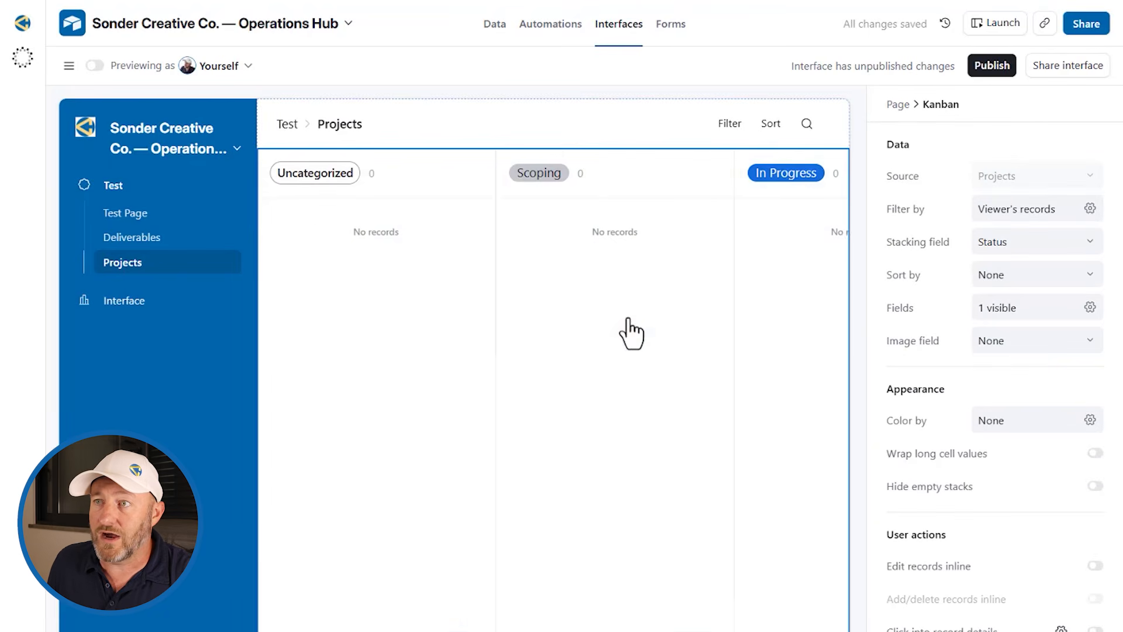
scroll(627, 319, "right", 10)
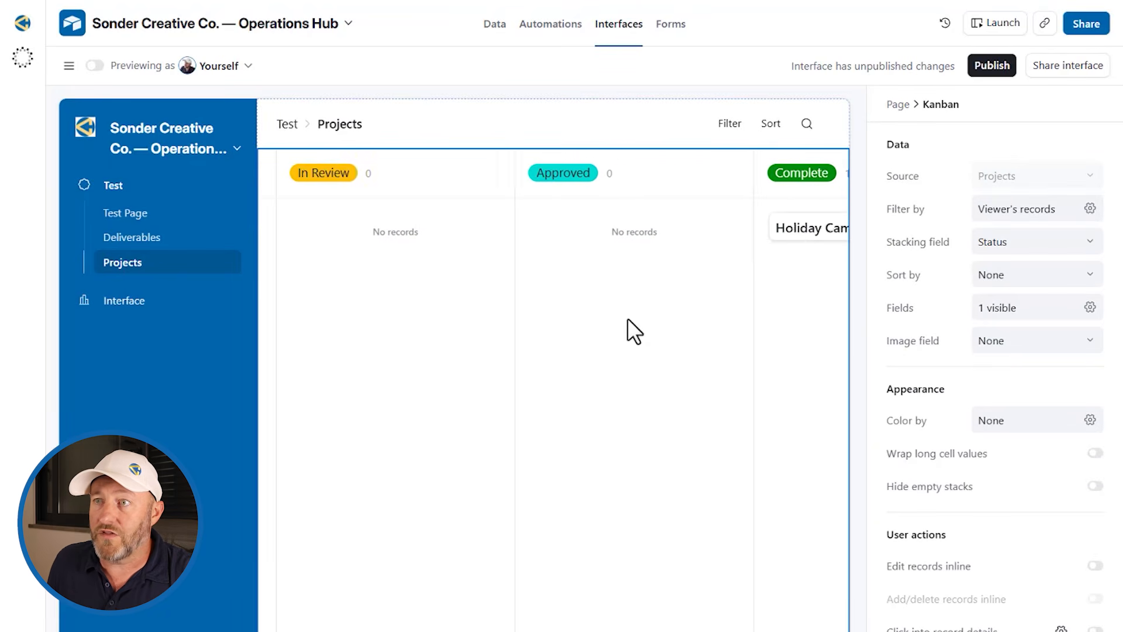
scroll(627, 328, "right", 3)
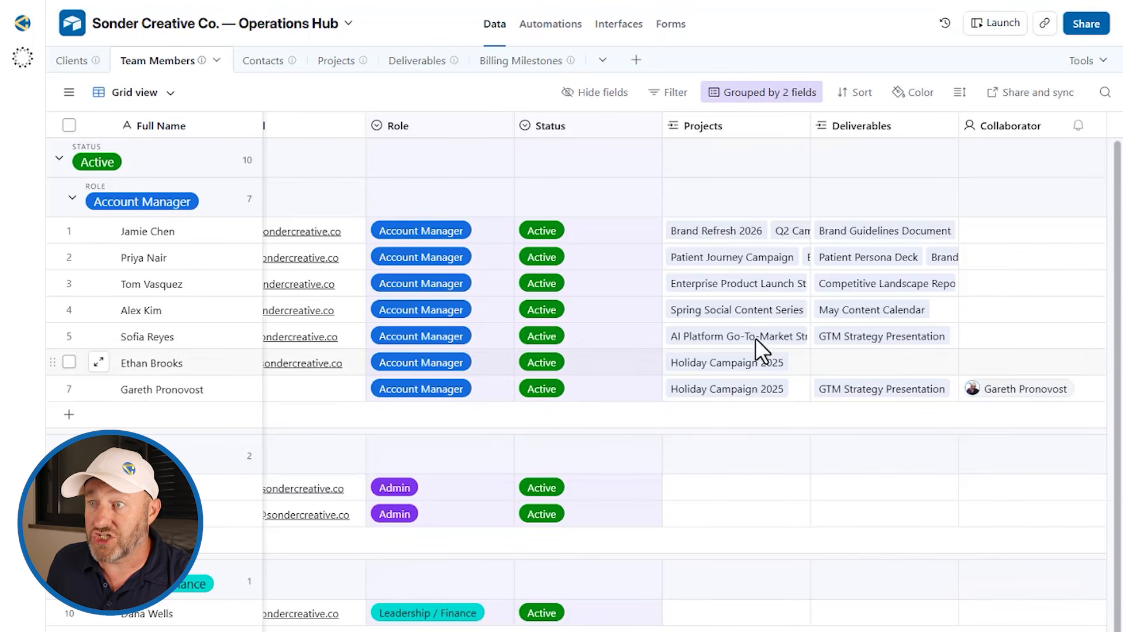
Step: Link Brand Refresh 2026 to the seventh team member's Projects field in Team Members
left_click(182, 392)
left_click(789, 391)
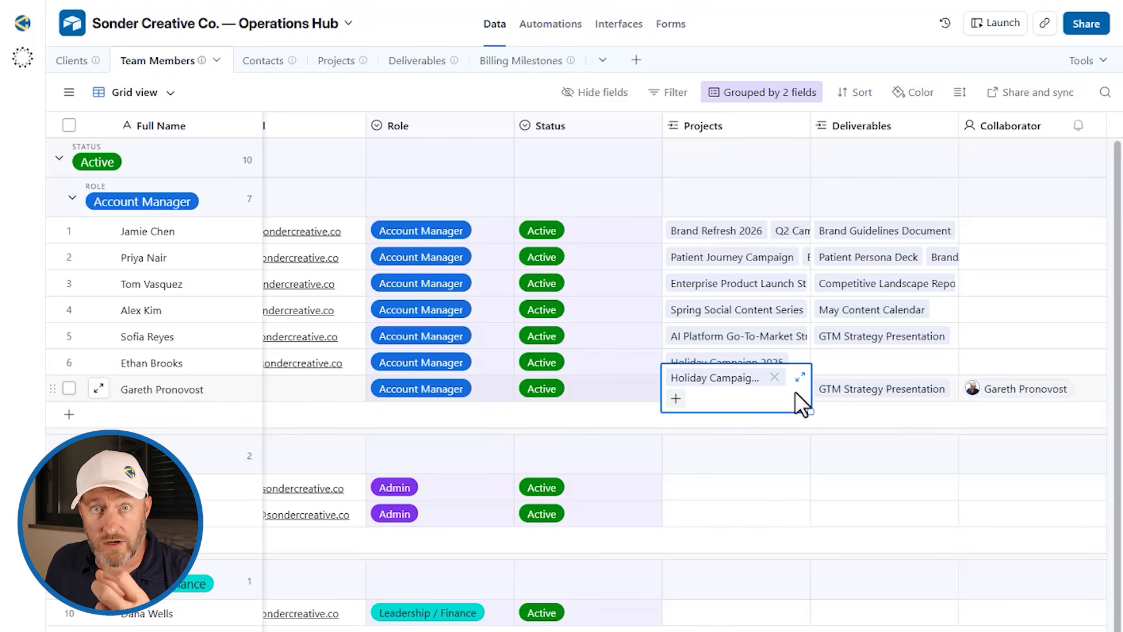
left_click(677, 399)
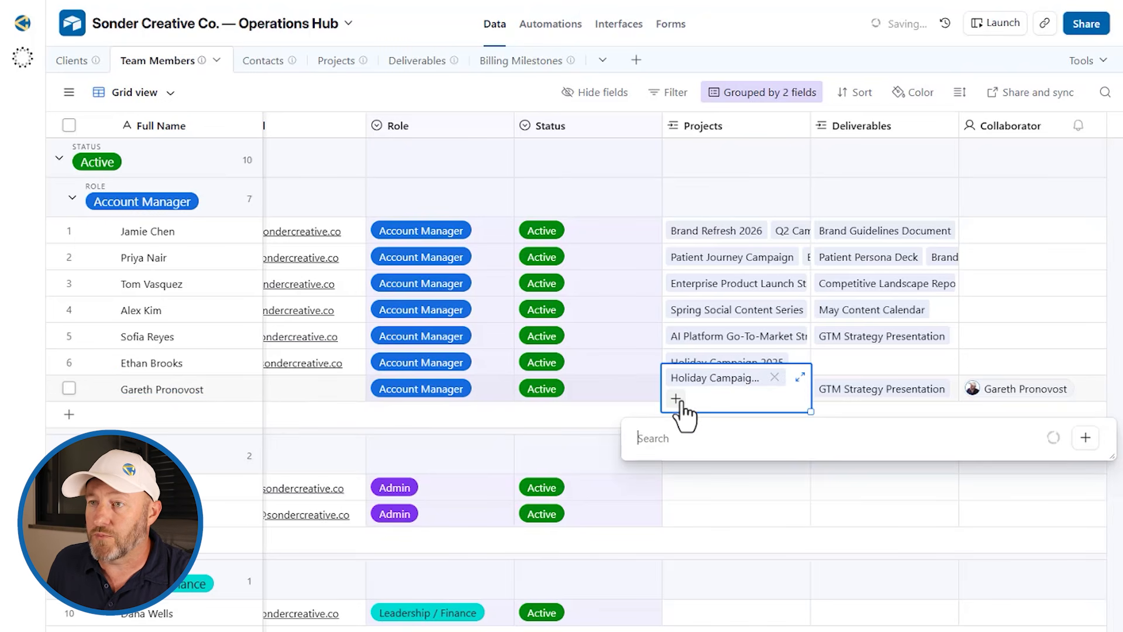
left_click(690, 486)
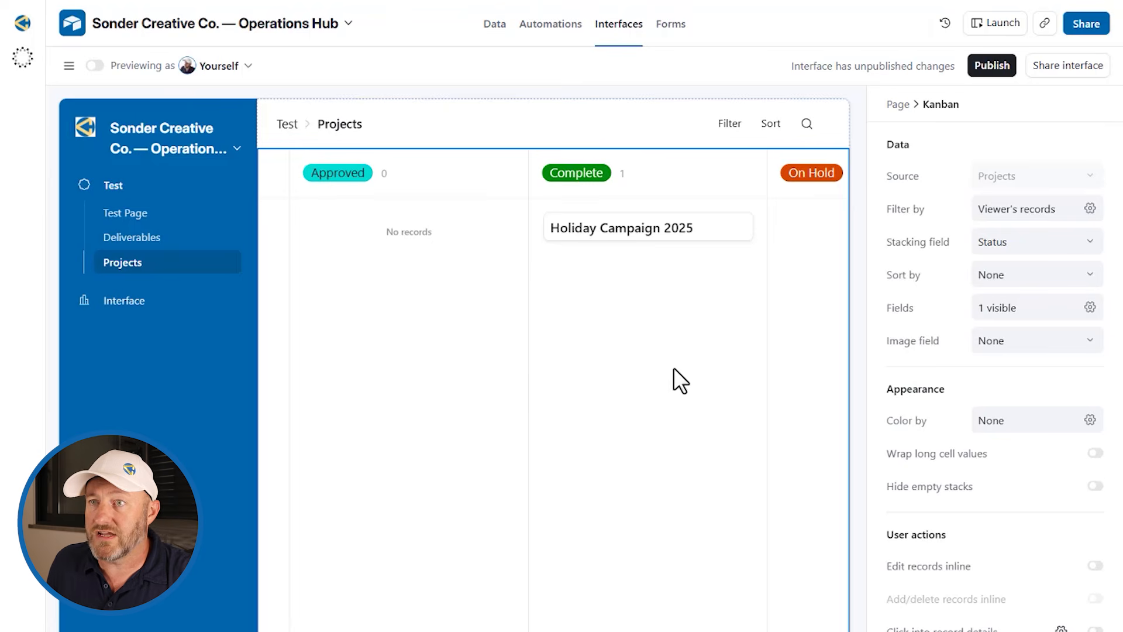
scroll(672, 368, "left", 10)
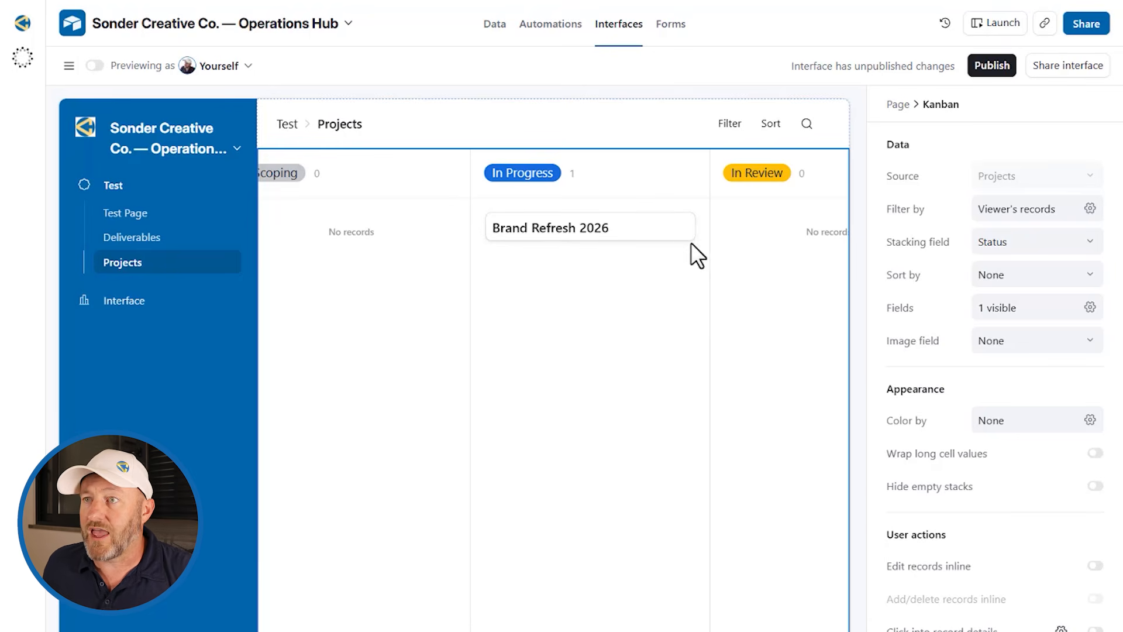
Step: Enable inline kanban editing and allow record details, opening Brand Refresh 2026
left_click_drag(691, 243, 695, 248)
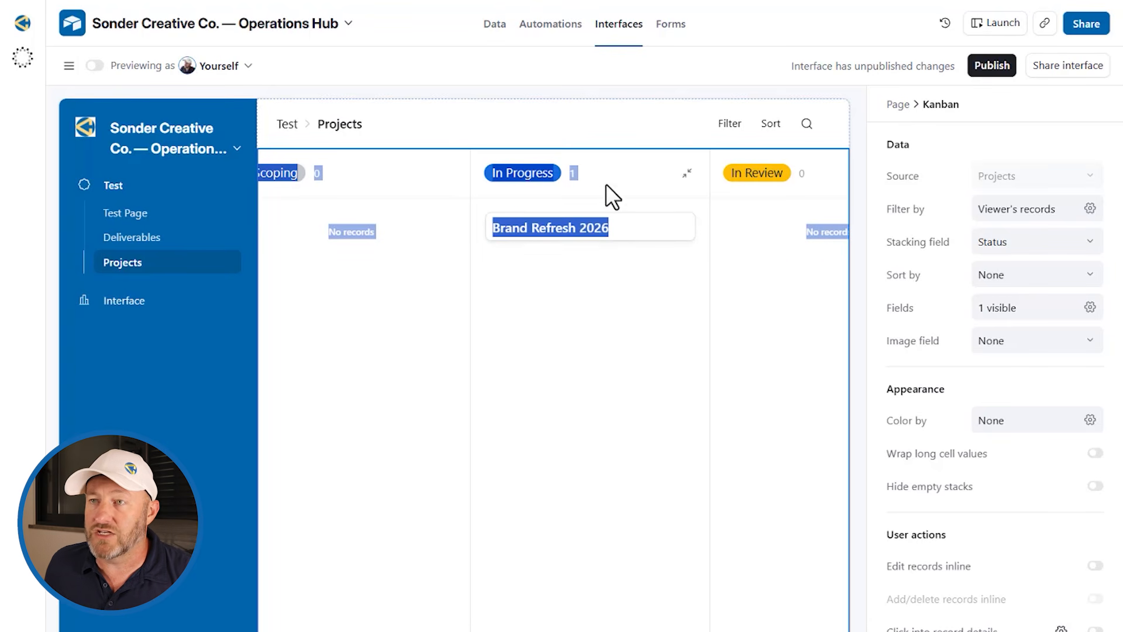
left_click_drag(587, 230, 627, 237)
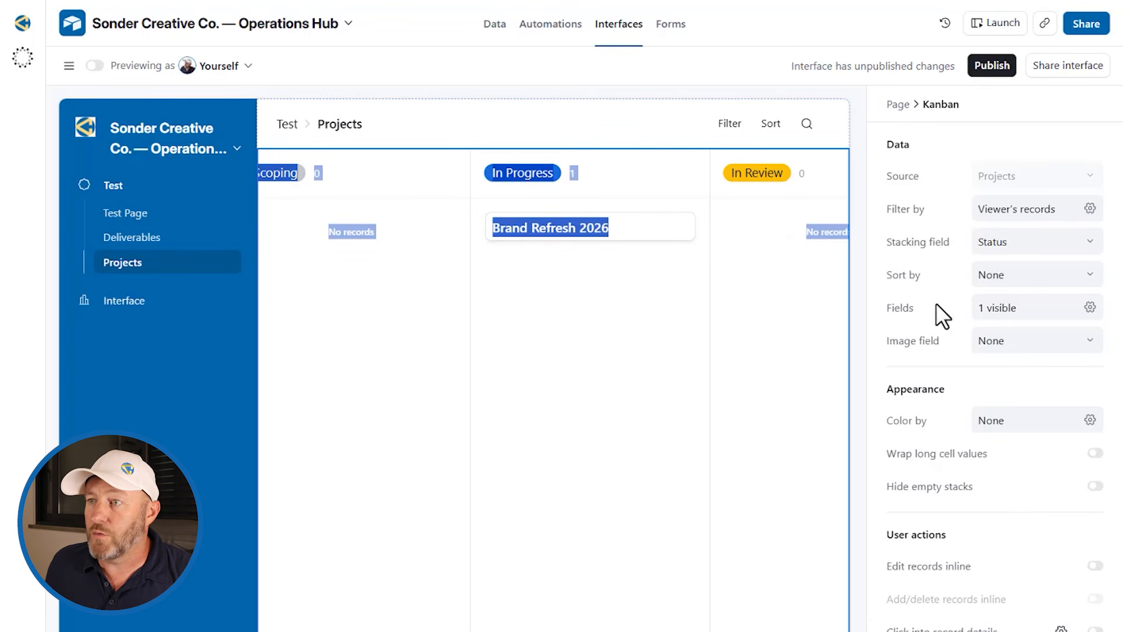
left_click(903, 360)
left_click(1095, 567)
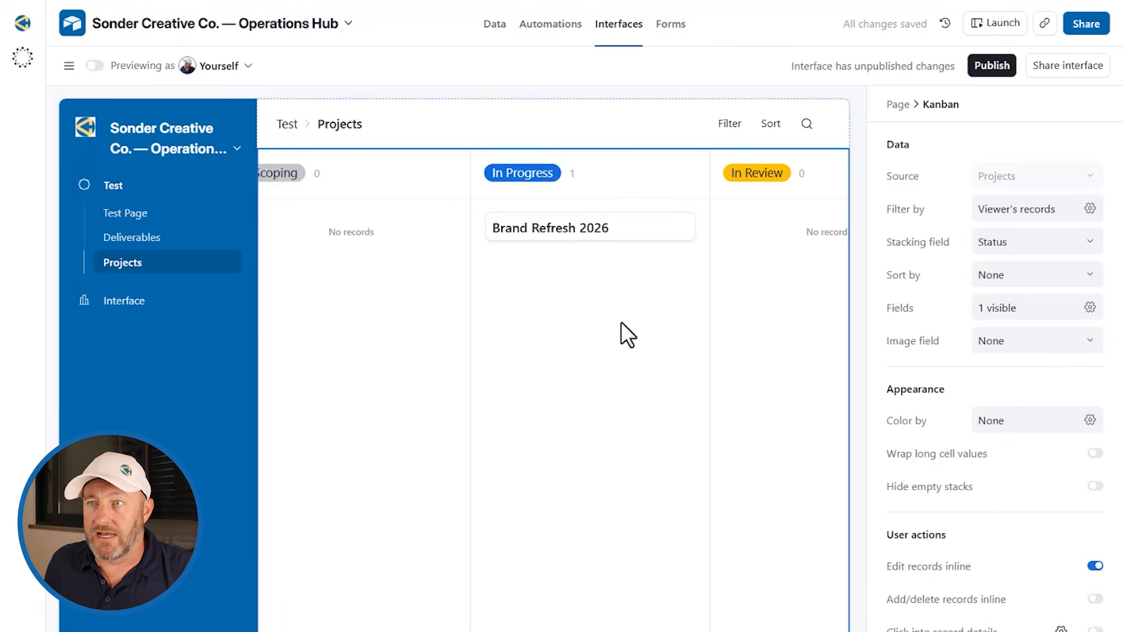
mouse_move(586, 251)
left_mouse_down()
mouse_move(729, 258)
mouse_move(405, 270)
mouse_move(687, 301)
mouse_move(436, 304)
mouse_move(615, 284)
mouse_move(585, 269)
left_mouse_up()
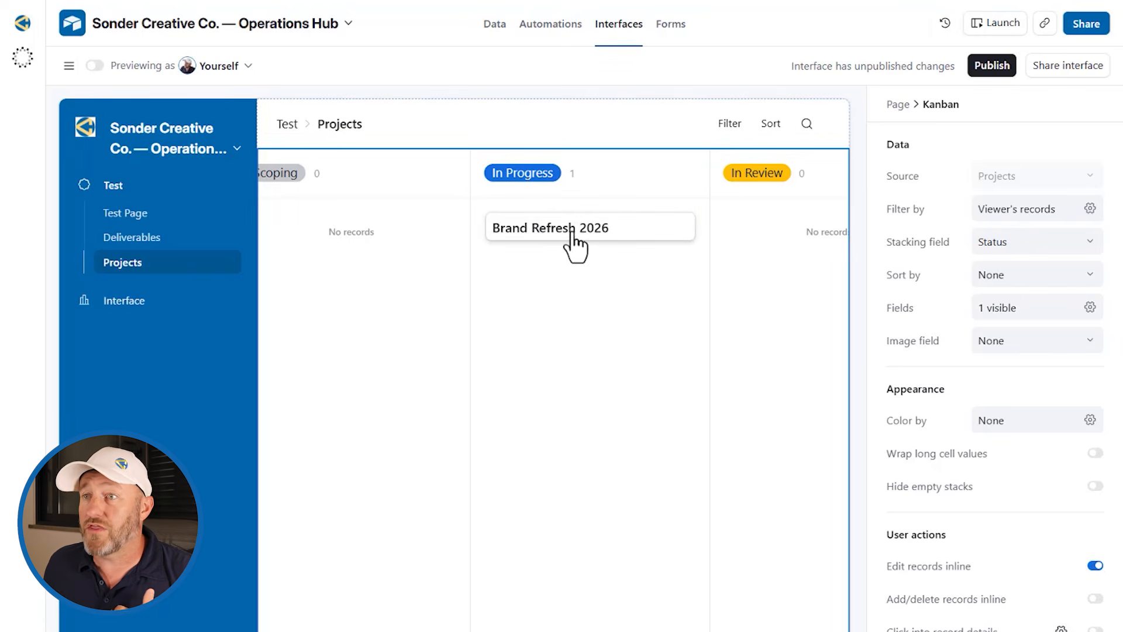
left_click(574, 240)
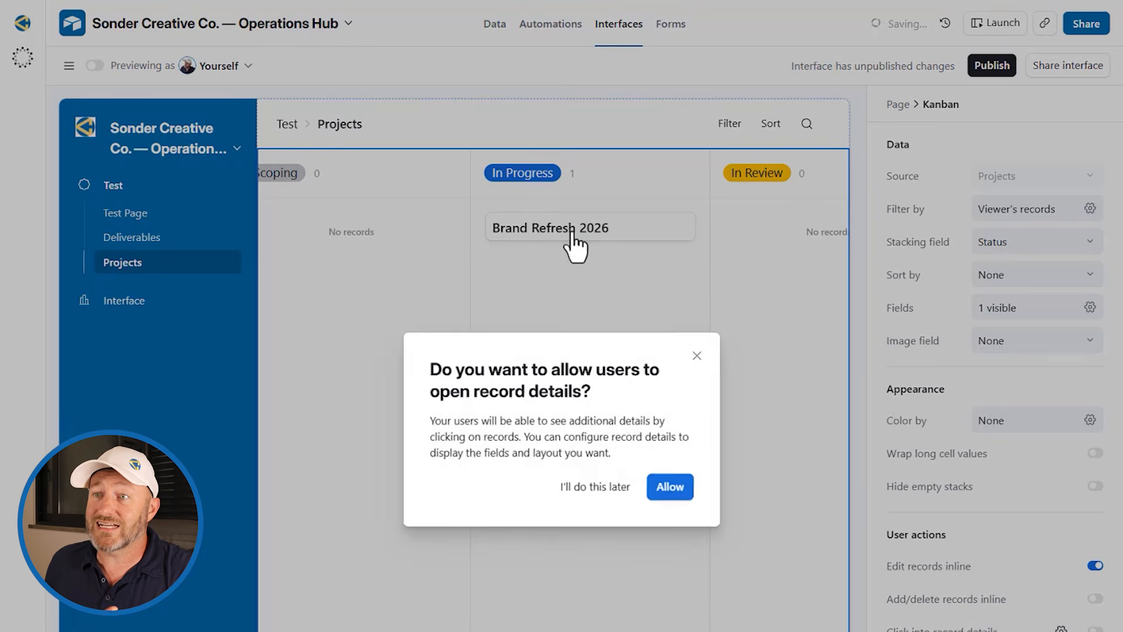
left_click(669, 487)
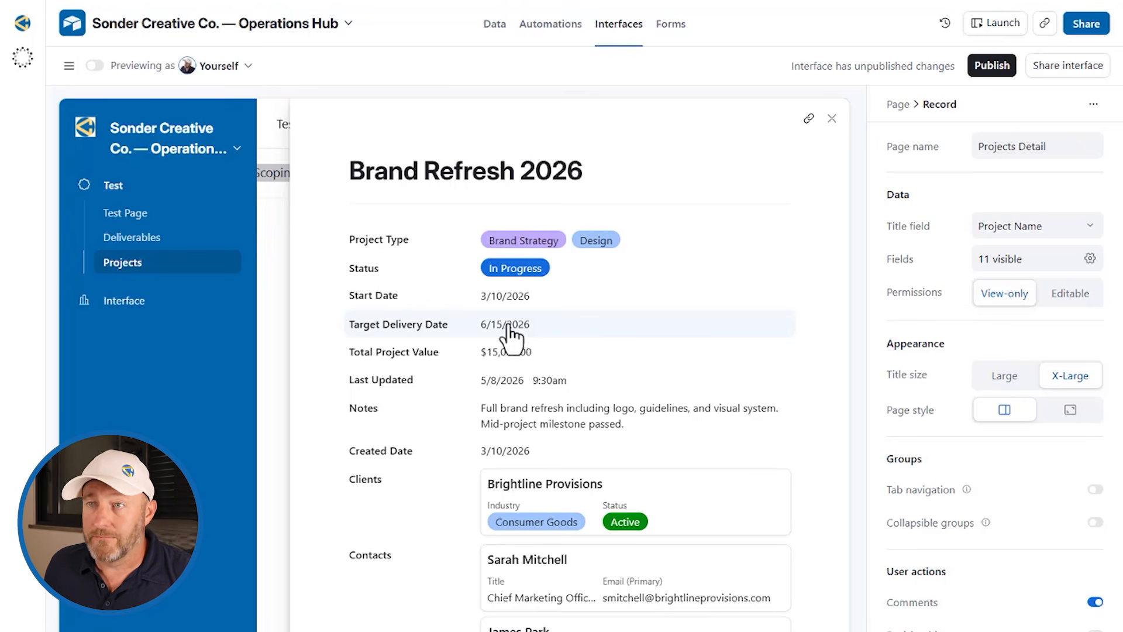
Step: Remove the Target Delivery Date field from the Projects Detail page
left_click(543, 327)
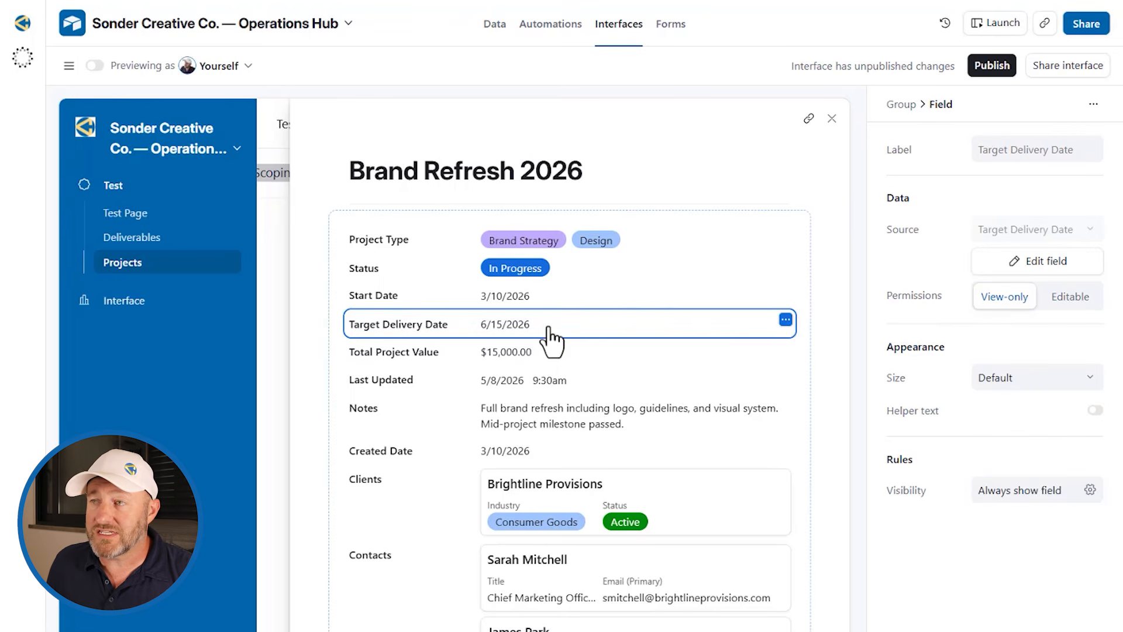
left_click(786, 320)
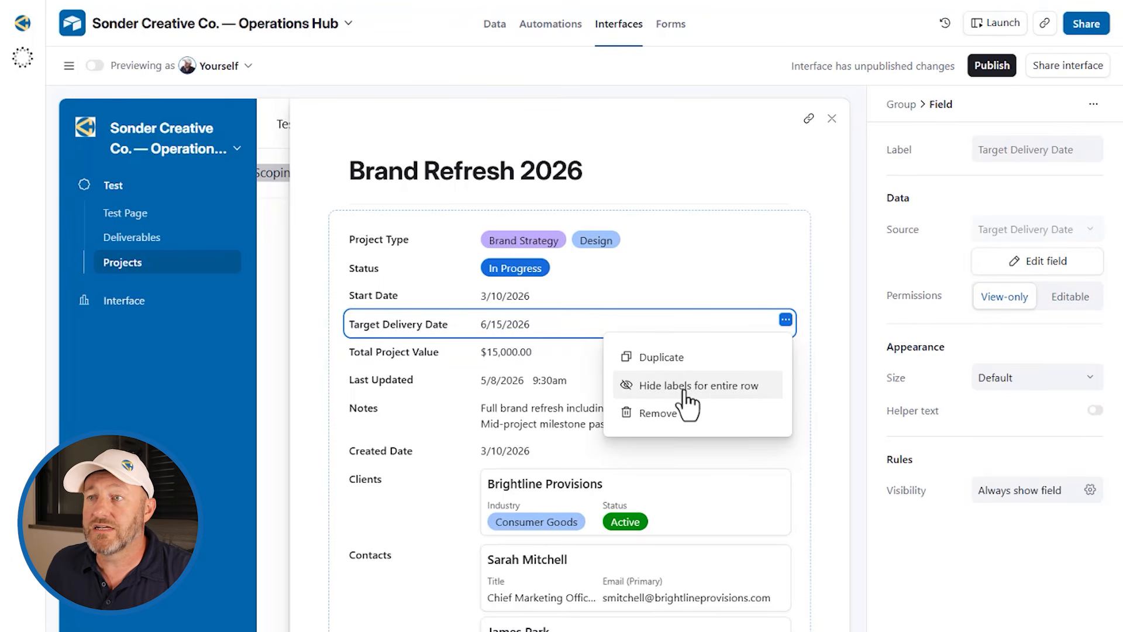
left_click(680, 414)
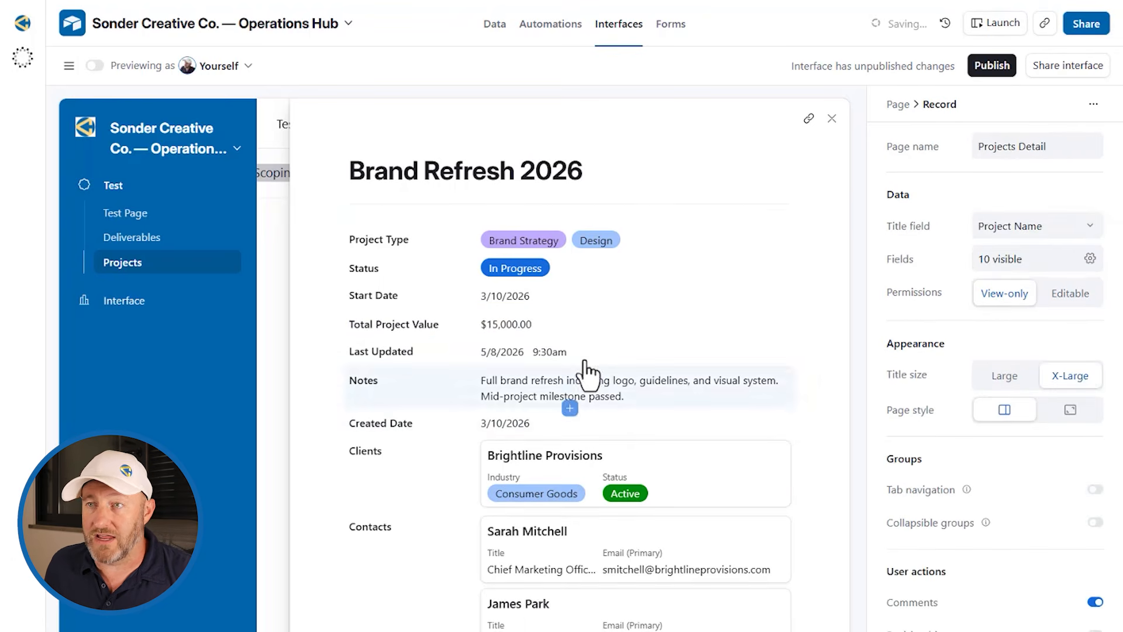
Step: Make Total Project Value editable and close the record details
left_click(530, 325)
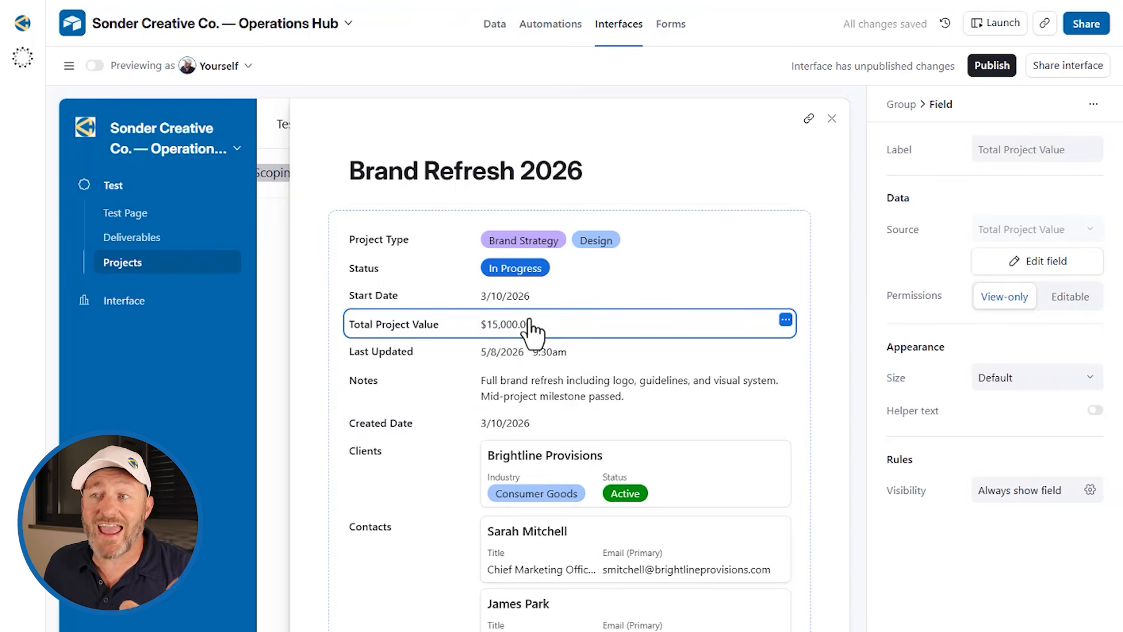
left_click(1073, 297)
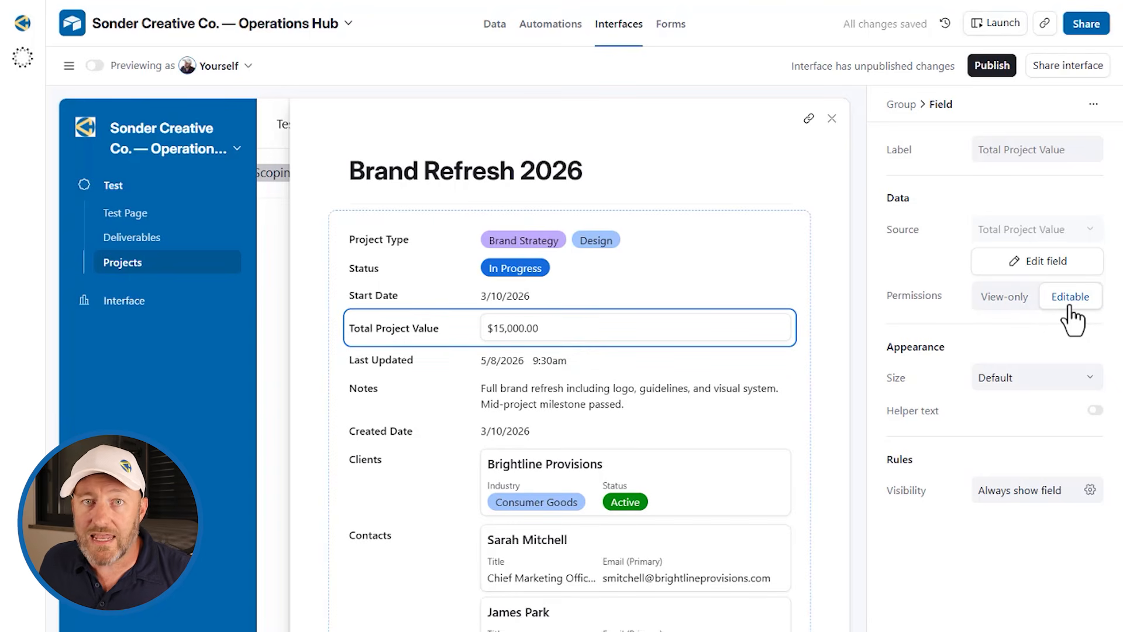
left_click(832, 120)
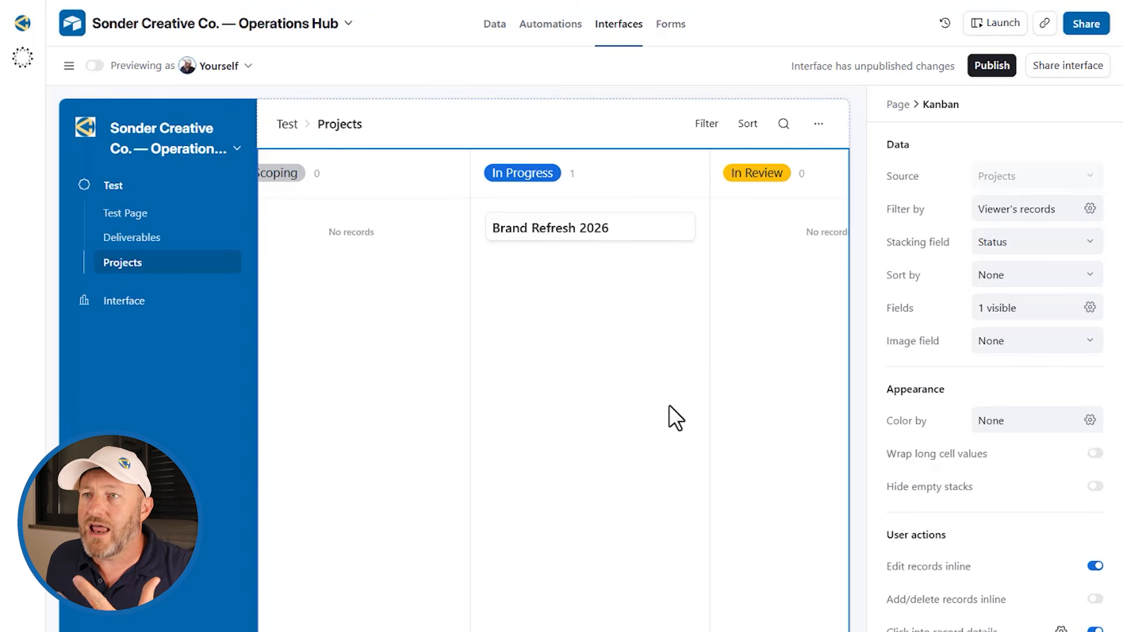
Step: Reopen Brand Refresh 2026's detail page and start a new Omni assistant chat
left_click(576, 234)
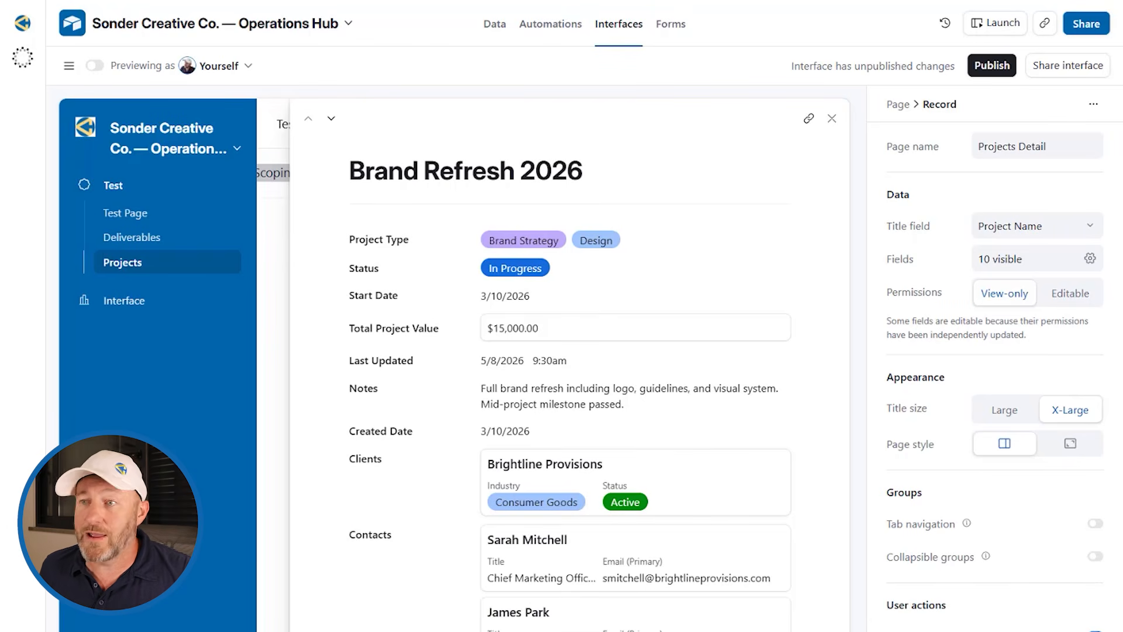
left_click(24, 61)
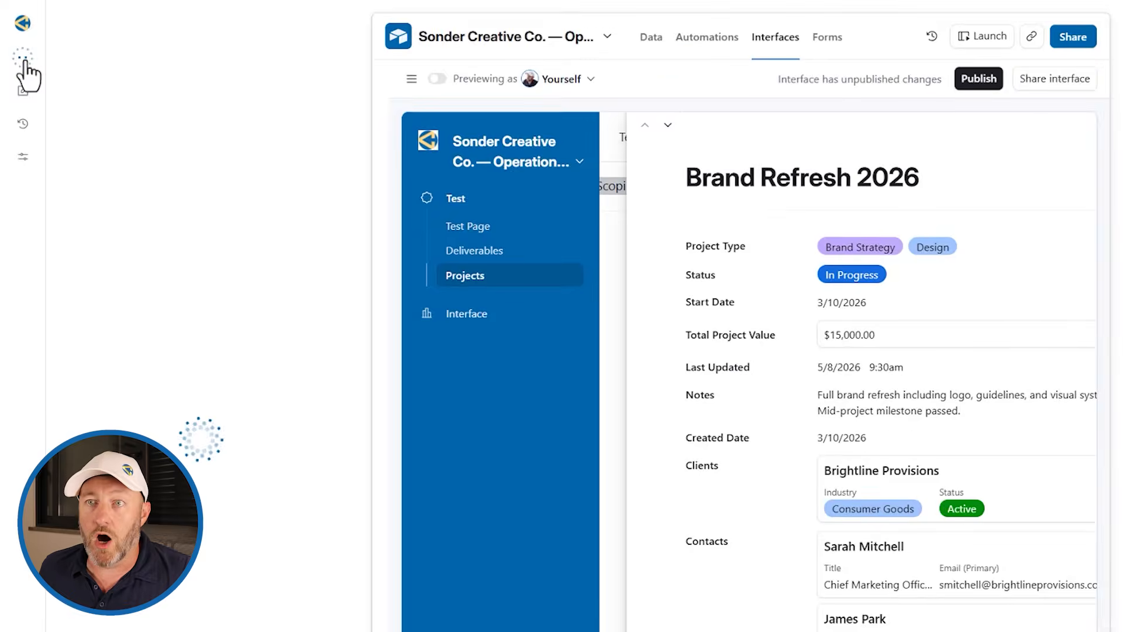